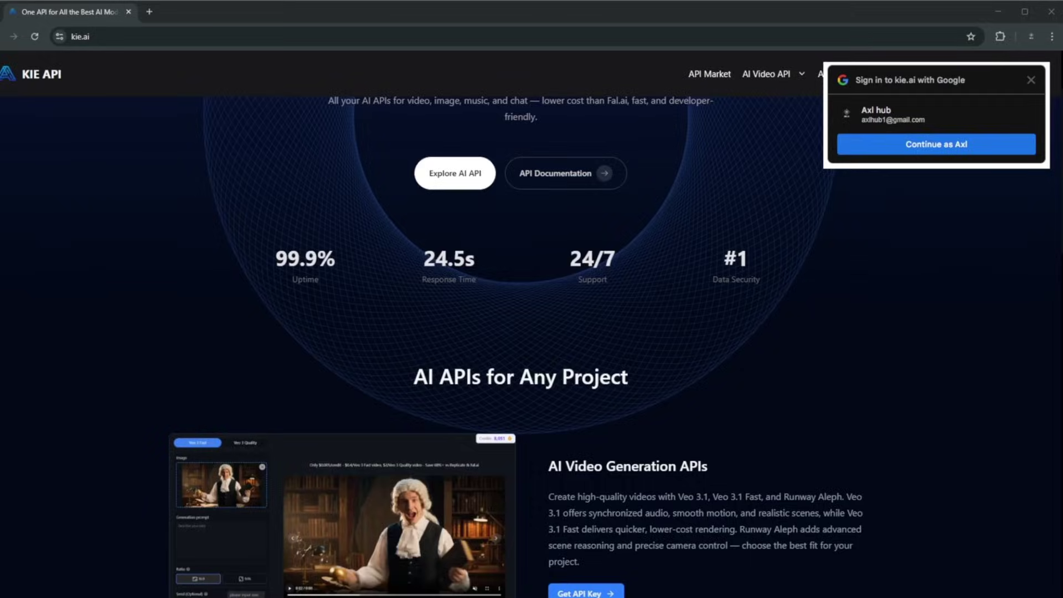
# Finish the Google sign-in on kie.ai and open the AI Image API model list
pyautogui.scroll(-12, 912, 570)
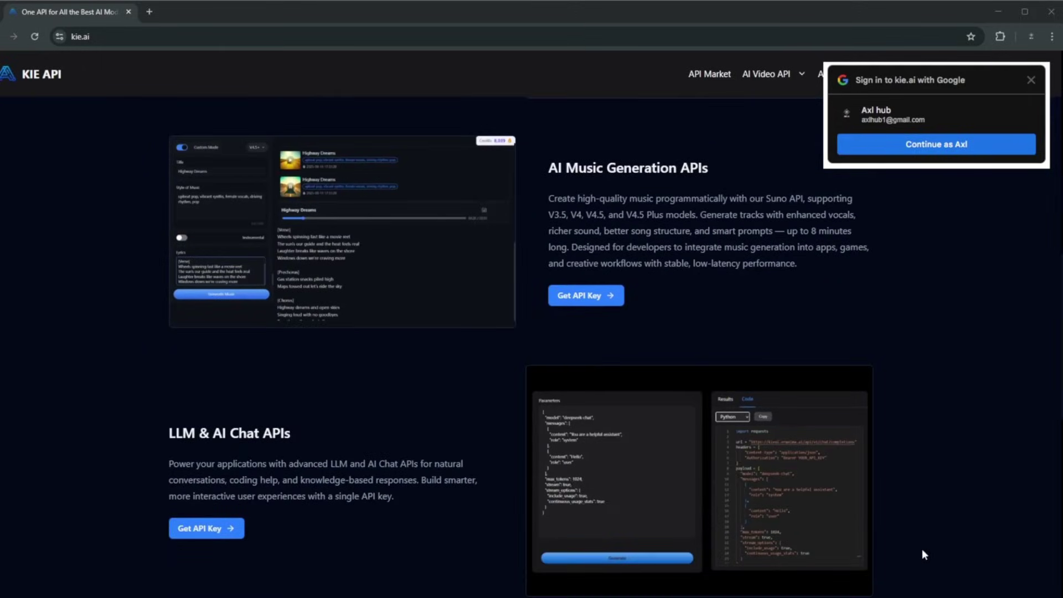
pyautogui.click(928, 152)
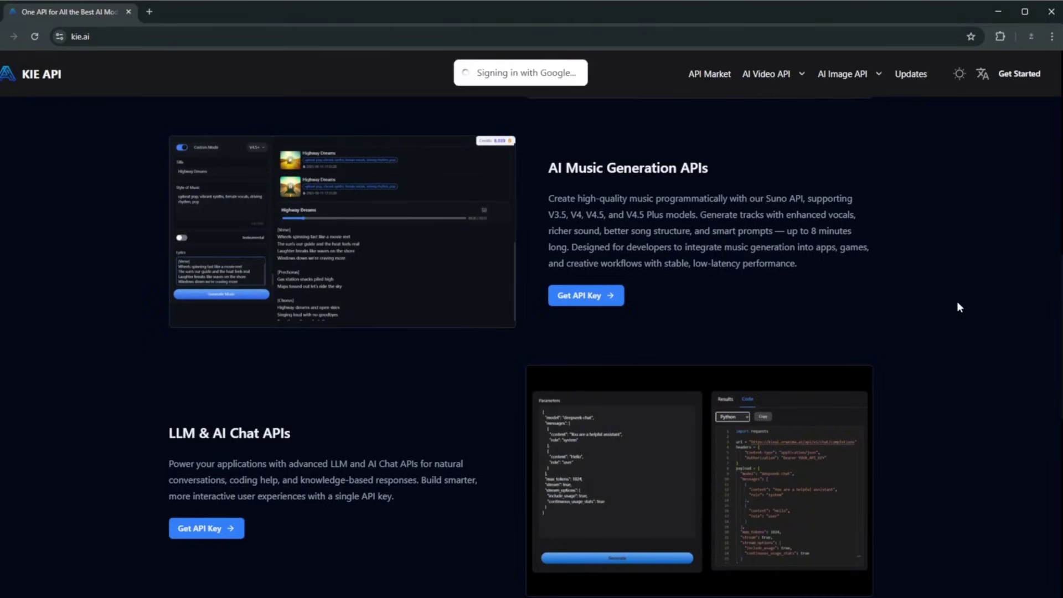
pyautogui.scroll(-3, 941, 332)
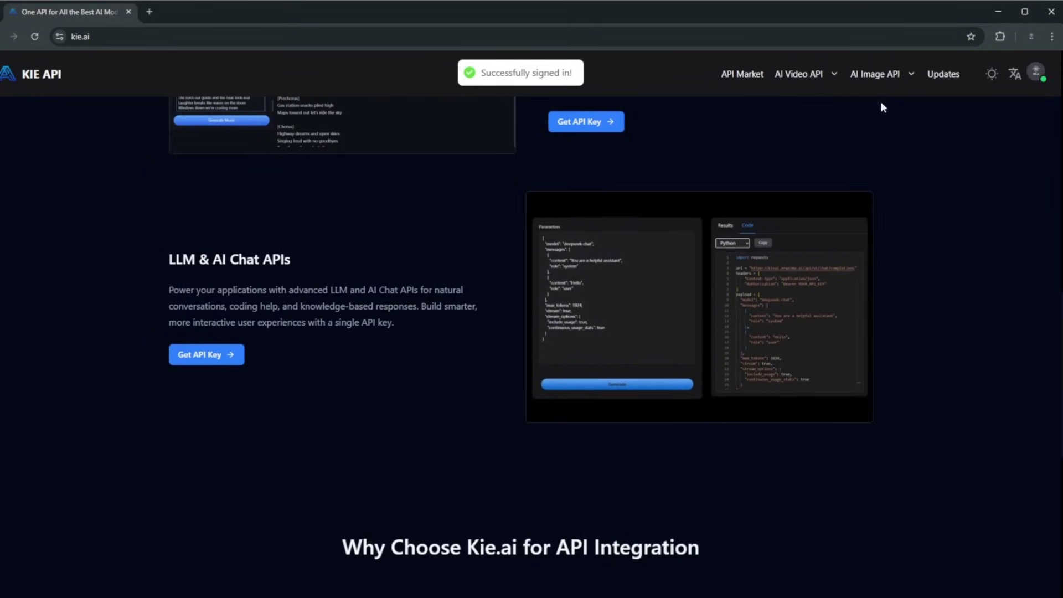
pyautogui.click(885, 75)
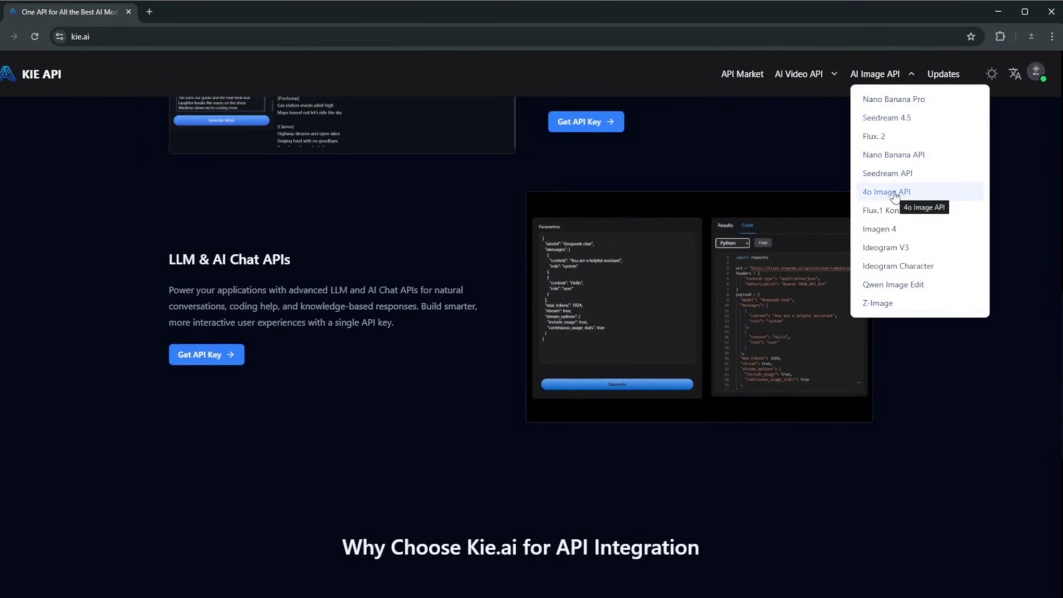
# Open the Nano Banana Pro playground and select its title and the example comic-woman prompt
pyautogui.click(886, 101)
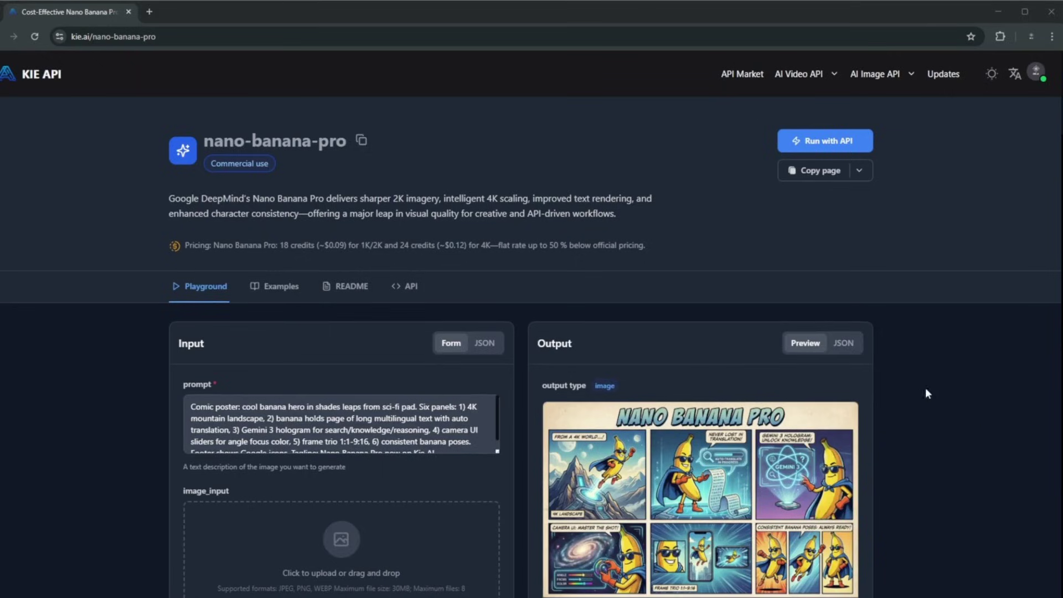
pyautogui.click(1035, 83)
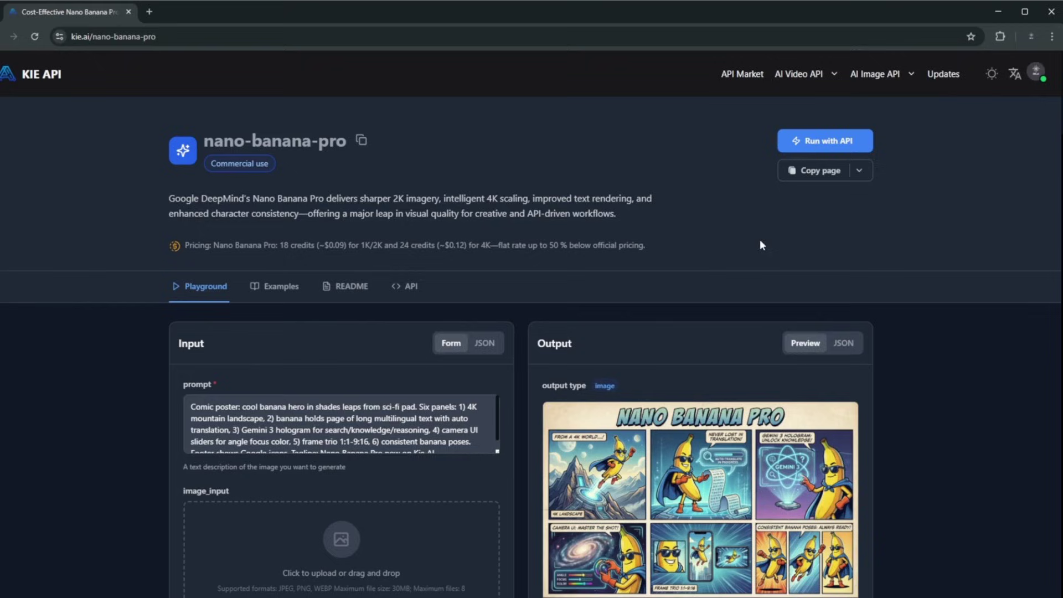
pyautogui.moveTo(204, 142); pyautogui.dragTo(340, 135)
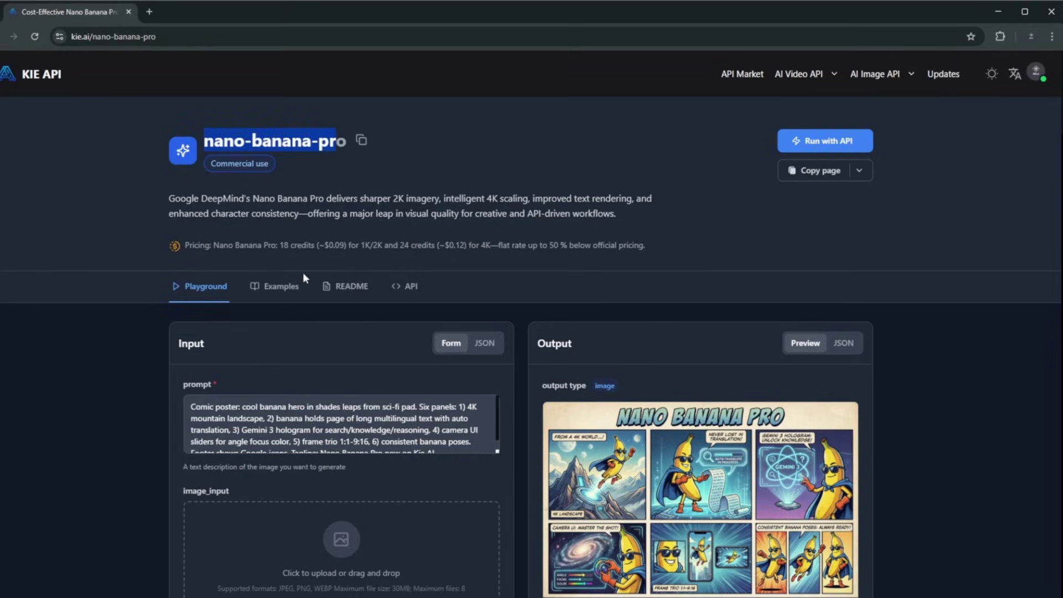
pyautogui.moveTo(190, 407); pyautogui.dragTo(432, 447)
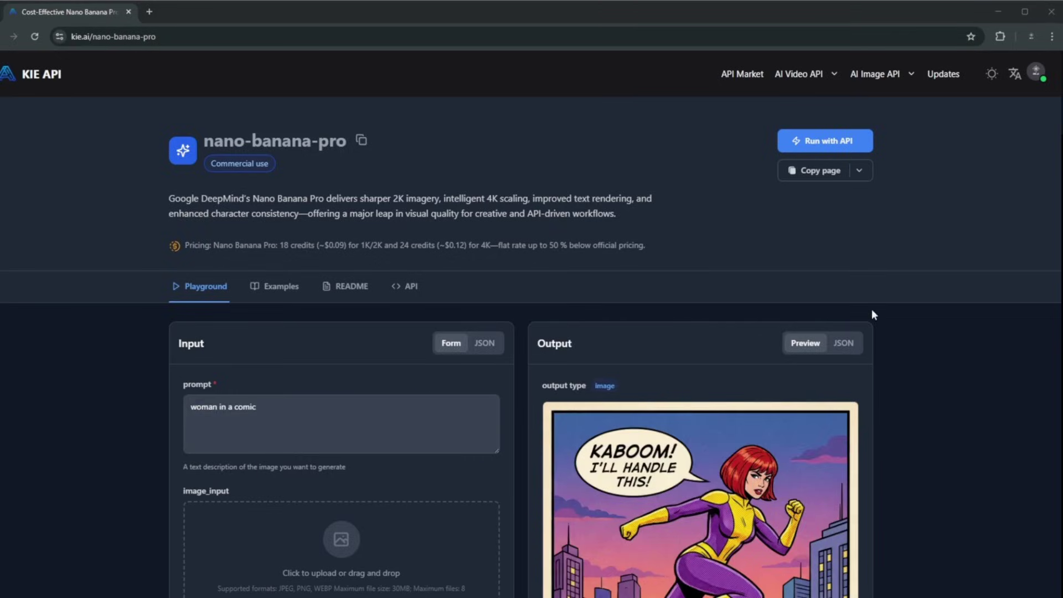
pyautogui.tripleClick(336, 422)
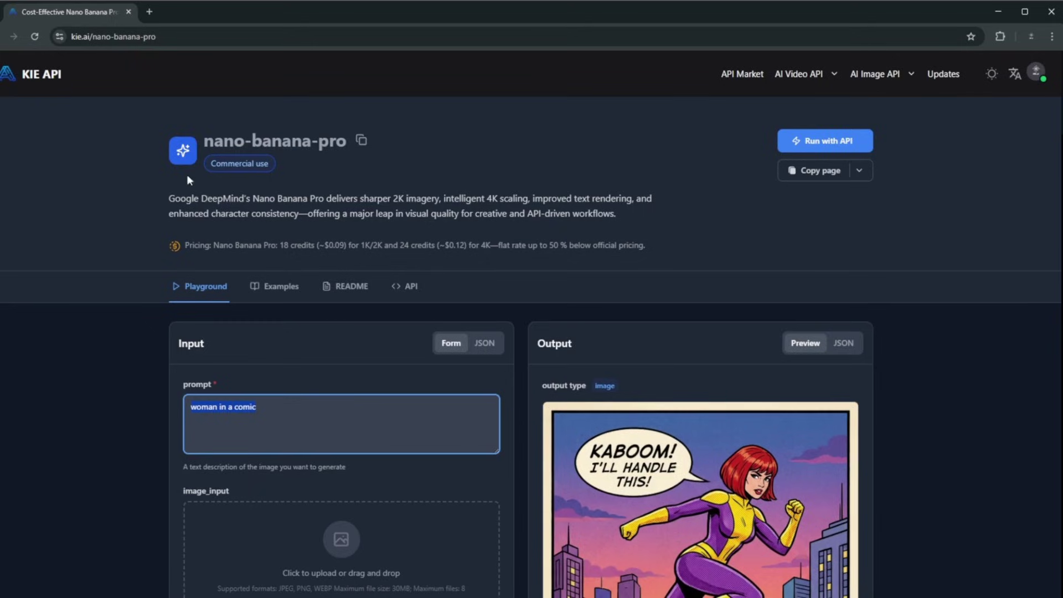
pyautogui.moveTo(883, 75)
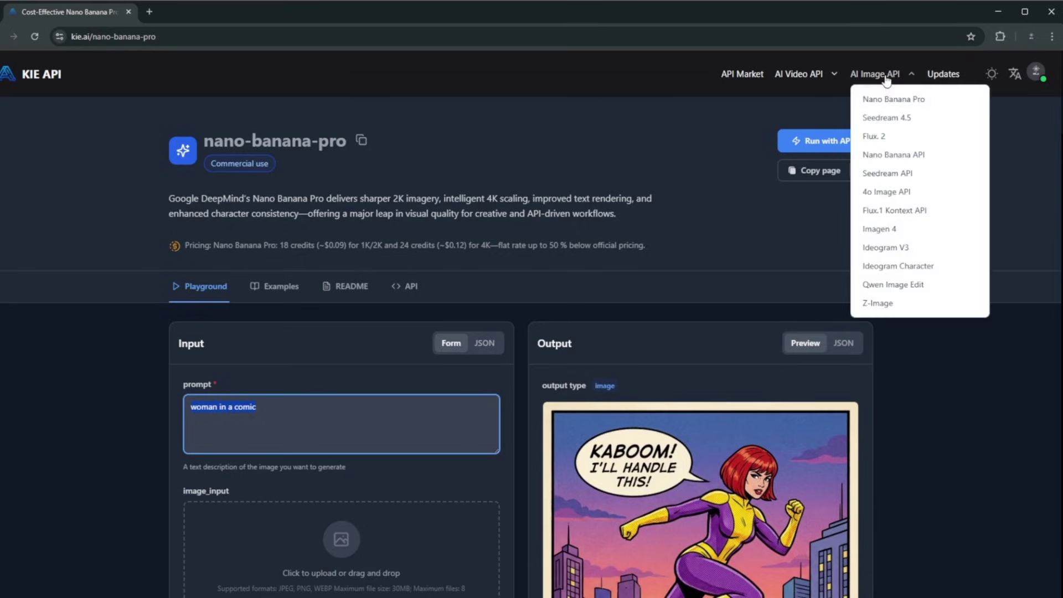
pyautogui.moveTo(794, 67)
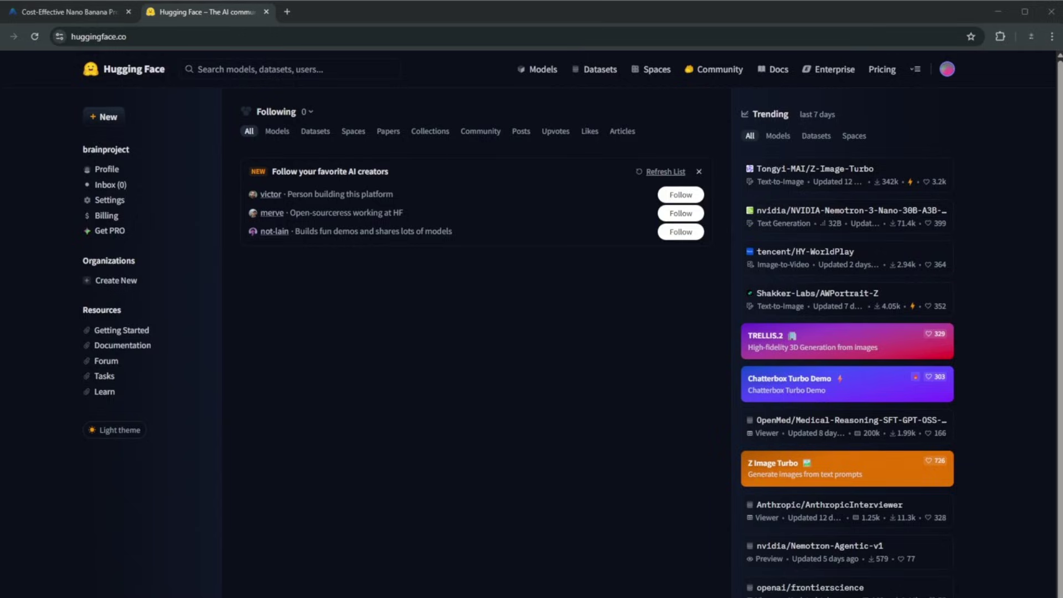
# Scroll through the trending Hugging Face models, then head to Spaces
pyautogui.click(542, 70)
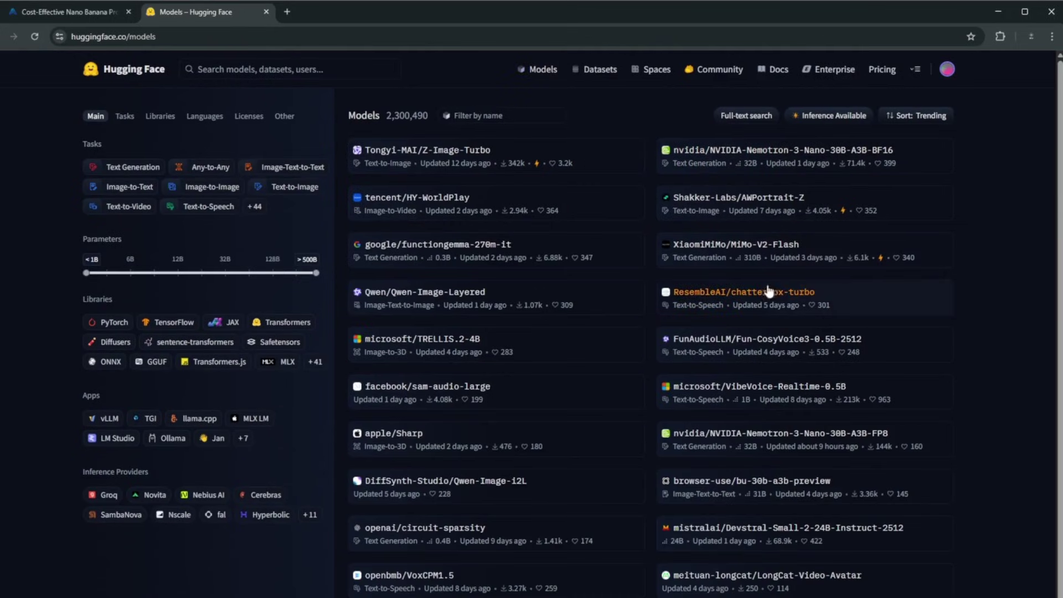
pyautogui.scroll(-3, 804, 179)
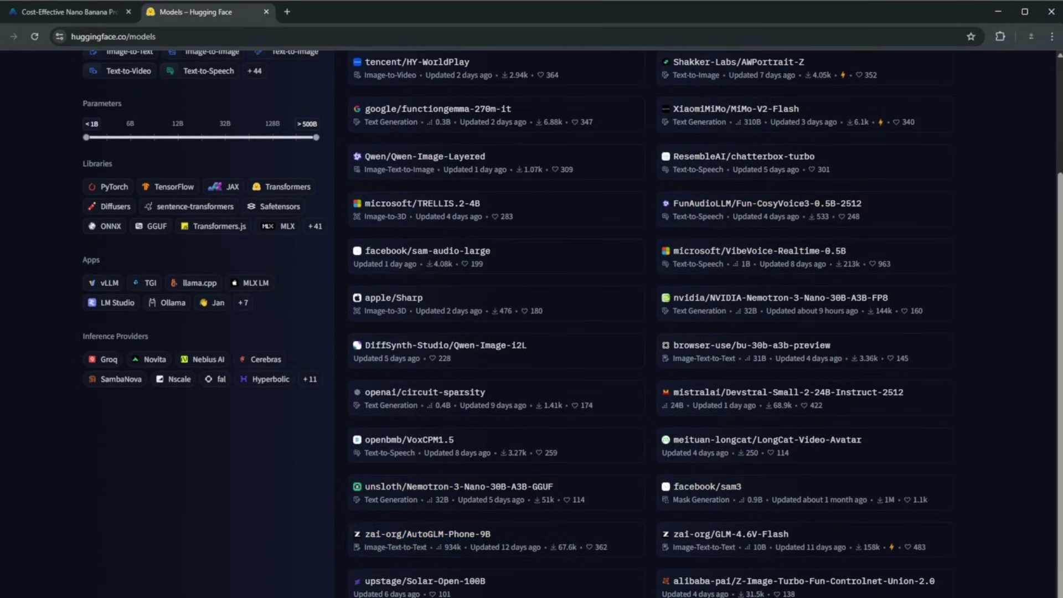
pyautogui.scroll(3, 397, 297)
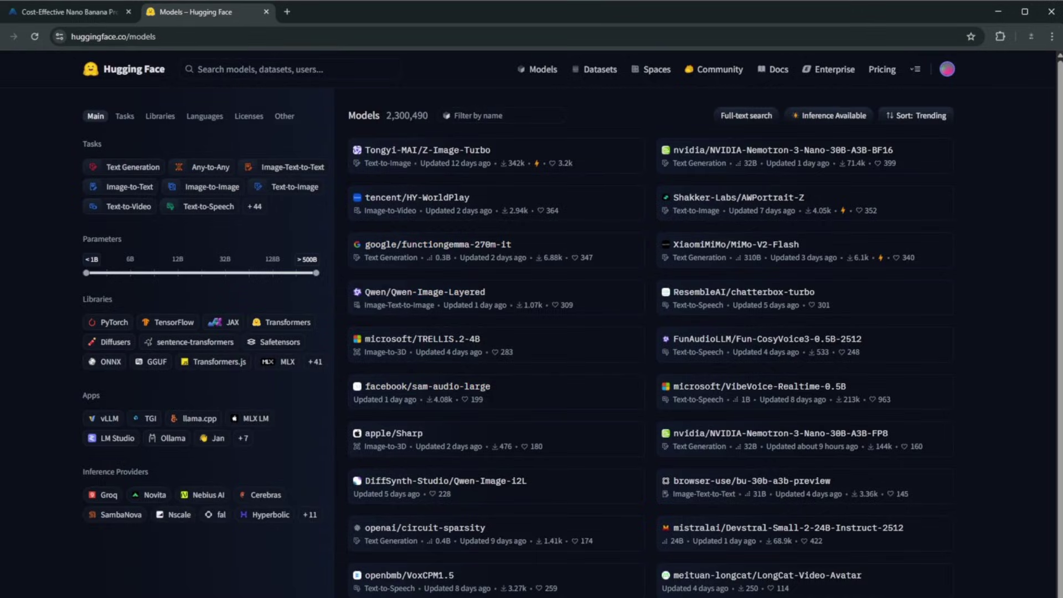
pyautogui.click(651, 71)
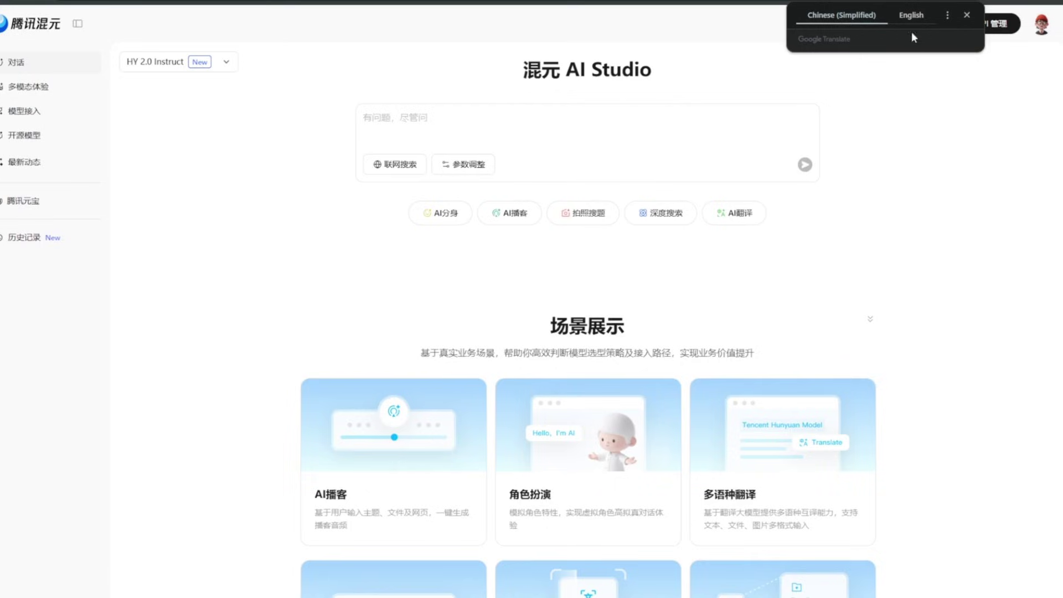
# Translate the Hunyuan AI Studio page into English and go to the Model Access overview
pyautogui.click(914, 15)
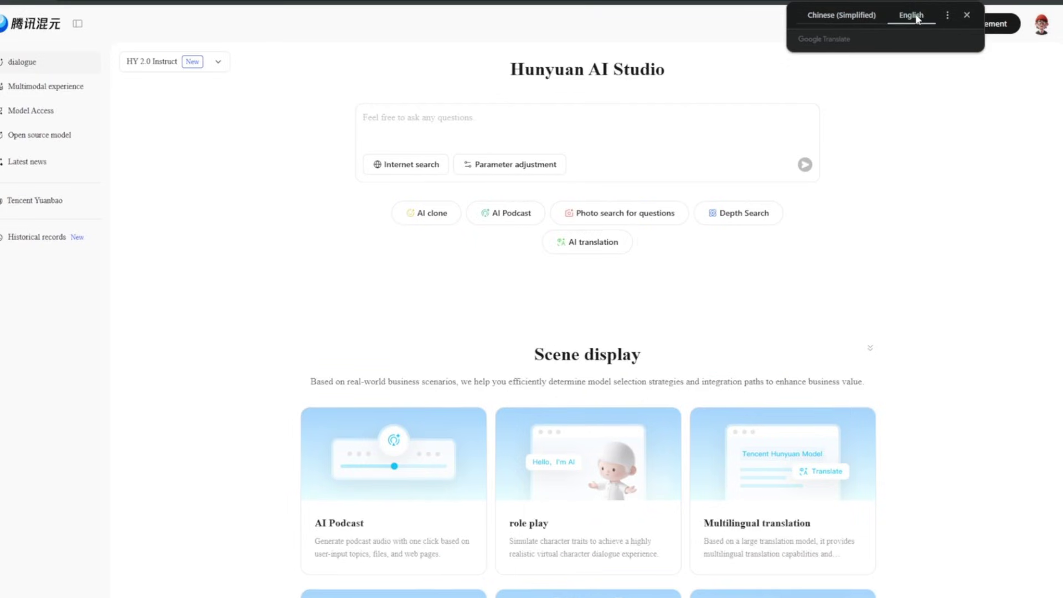
pyautogui.click(406, 116)
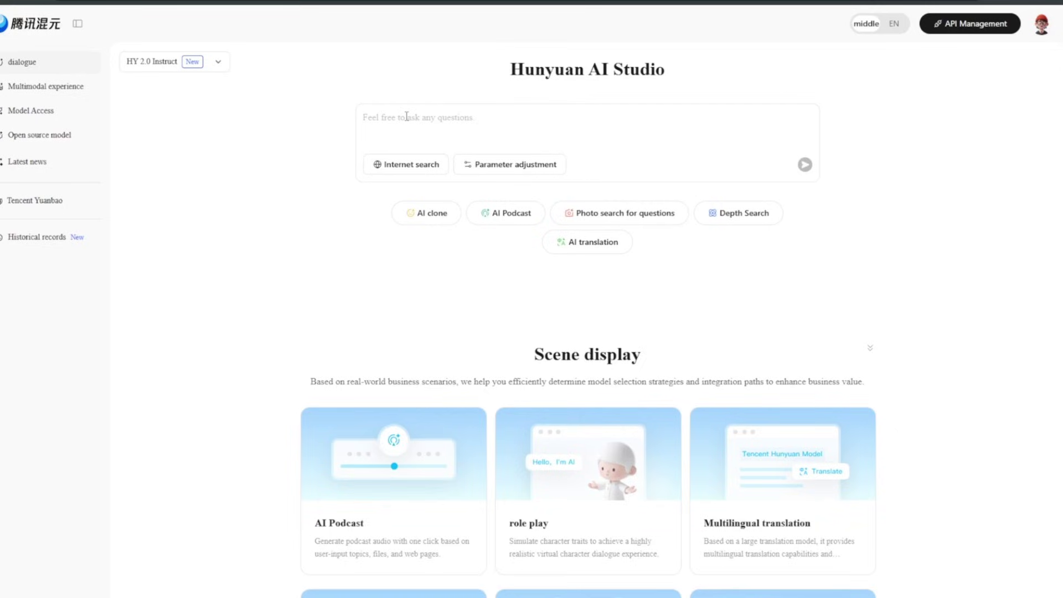
pyautogui.click(26, 112)
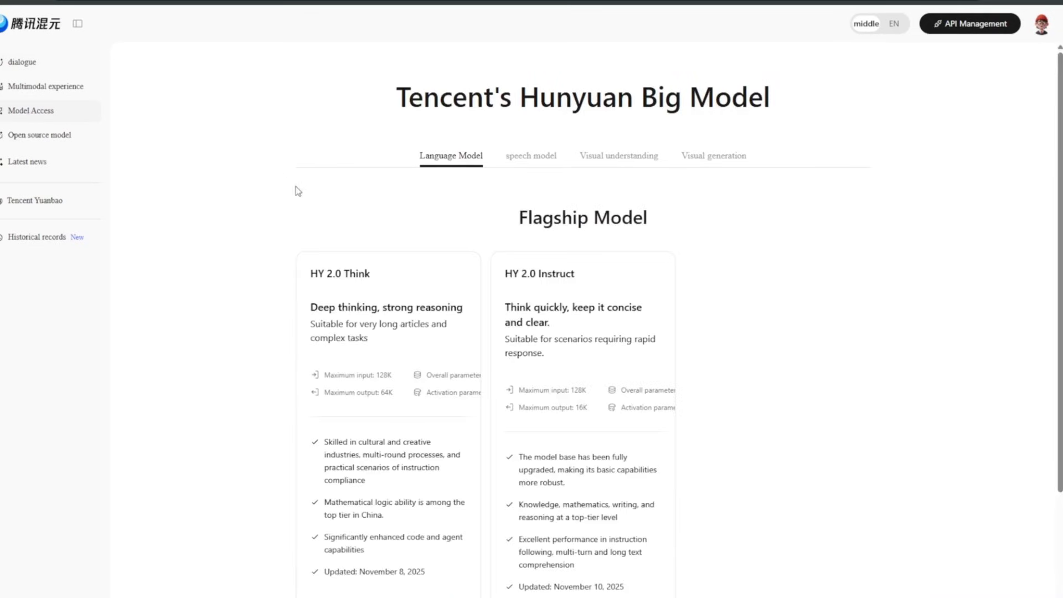
# Go to the HunyuanImage 3.0 Experience page under visual generation and focus its prompt box
pyautogui.scroll(-2, 288, 197)
pyautogui.scroll(-5, 288, 197)
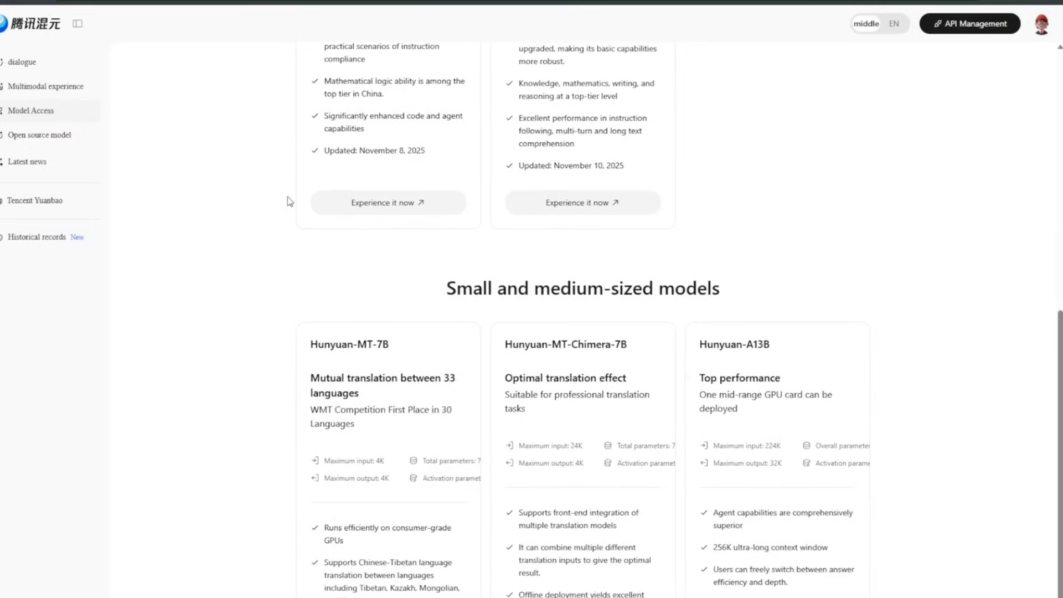
pyautogui.scroll(8, 287, 201)
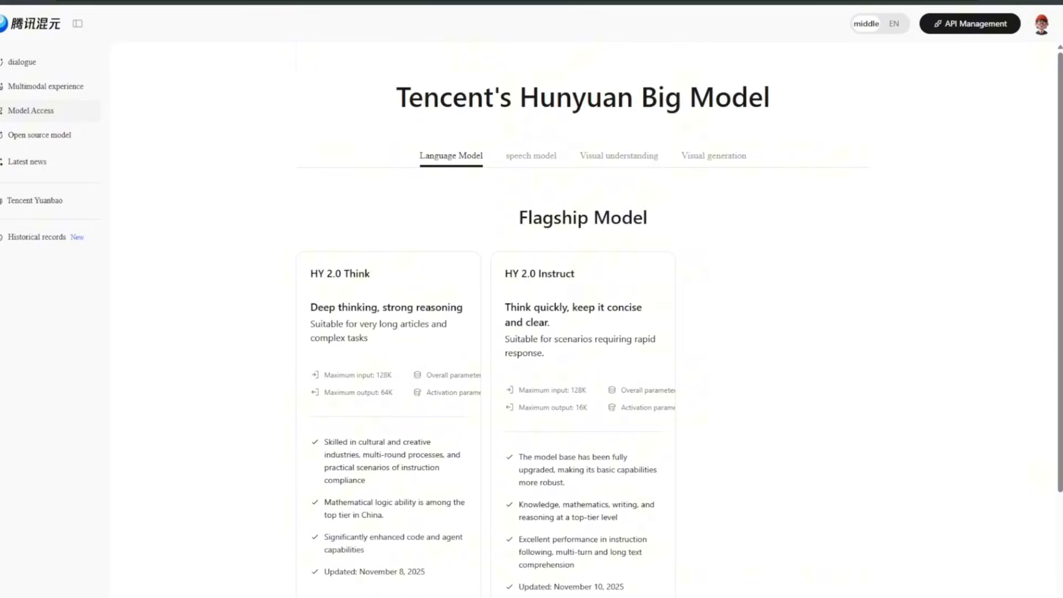
pyautogui.click(712, 157)
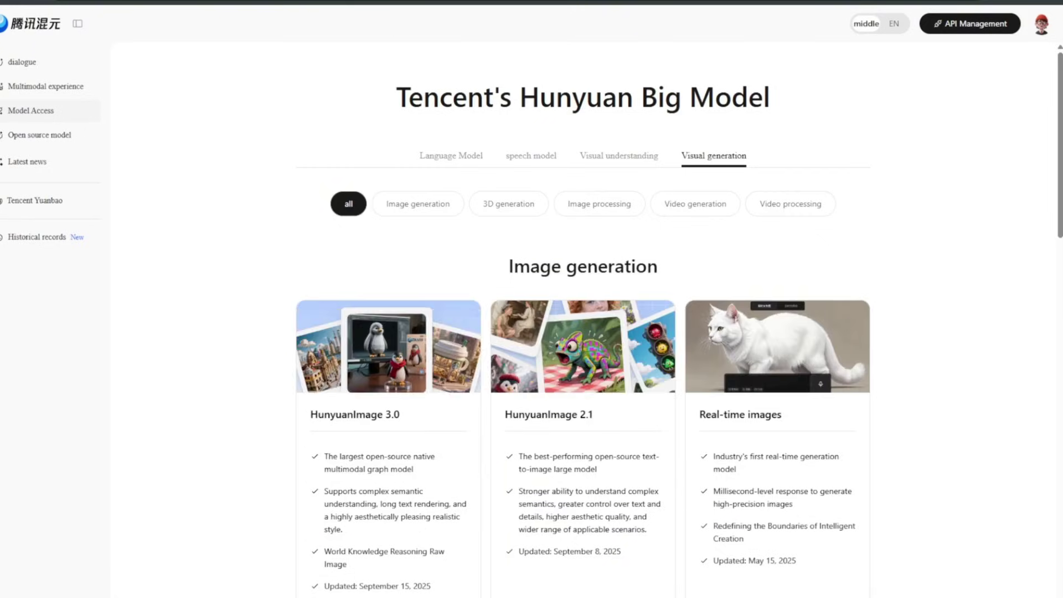
pyautogui.click(422, 520)
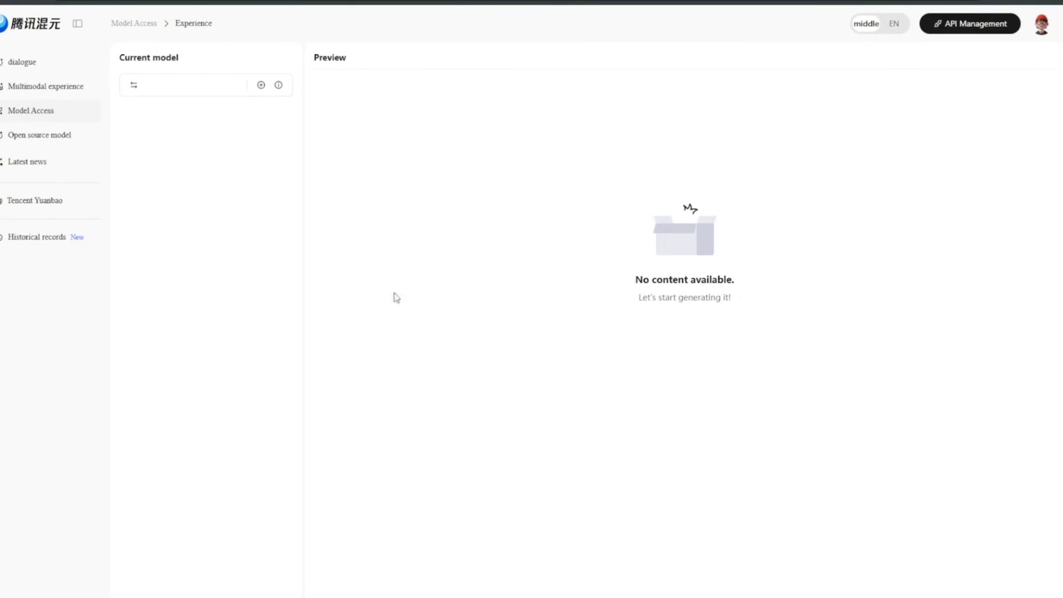
pyautogui.click(168, 137)
# Enter the prompt 'Woman drinking cofee in the streets, iphone style image'
pyautogui.write('Woman d')
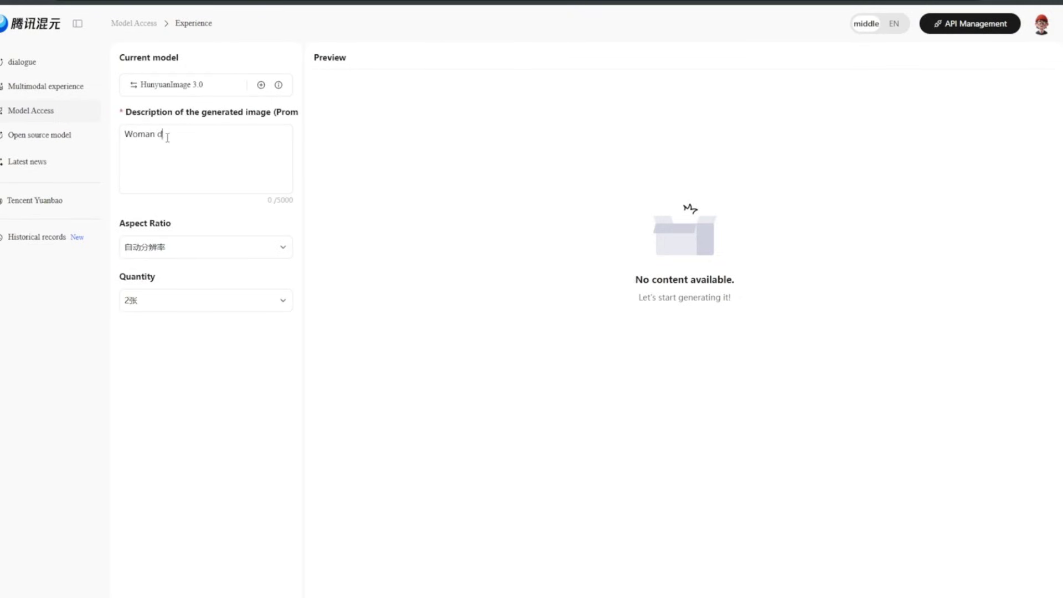
pyautogui.write('rinking cofee in the streets,')
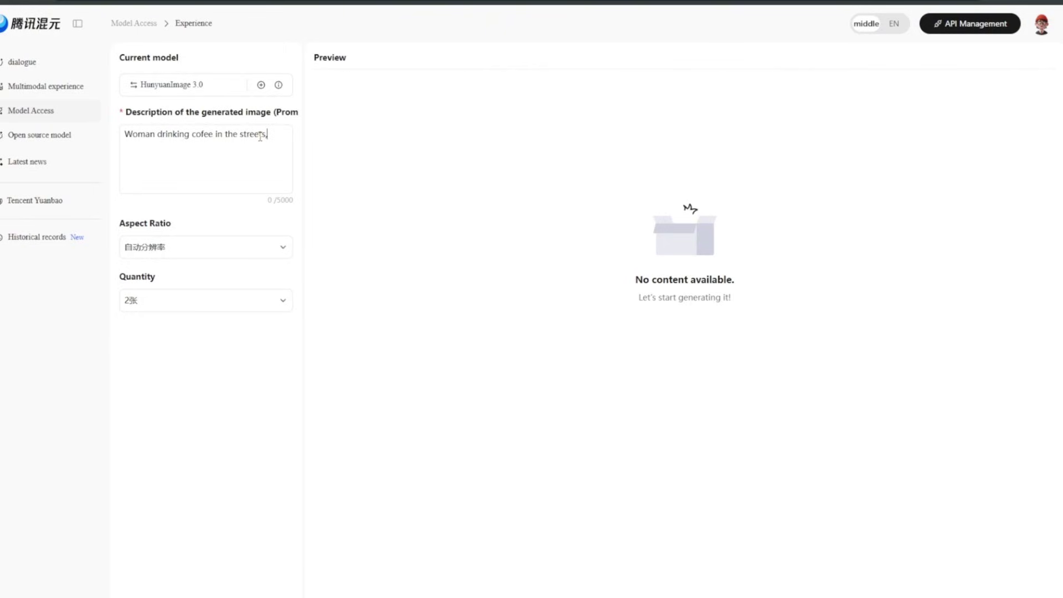
pyautogui.write(' iphone style image')
# Keep 2 images, set aspect ratio to 9:16, and enlarge the first generated image
pyautogui.rightClick(174, 293)
pyautogui.click(143, 333)
pyautogui.click(192, 299)
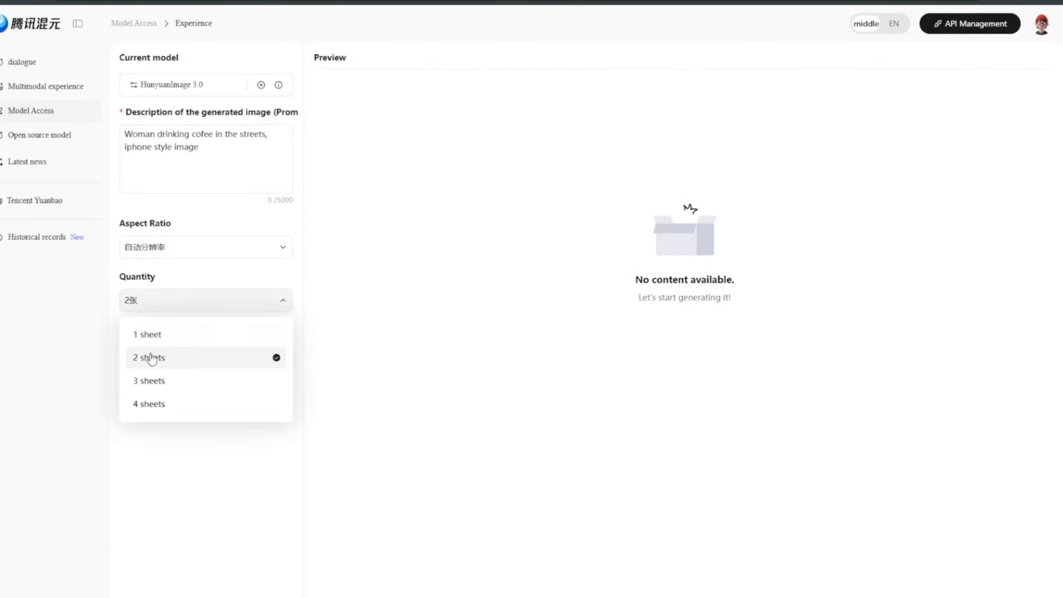
pyautogui.click(184, 245)
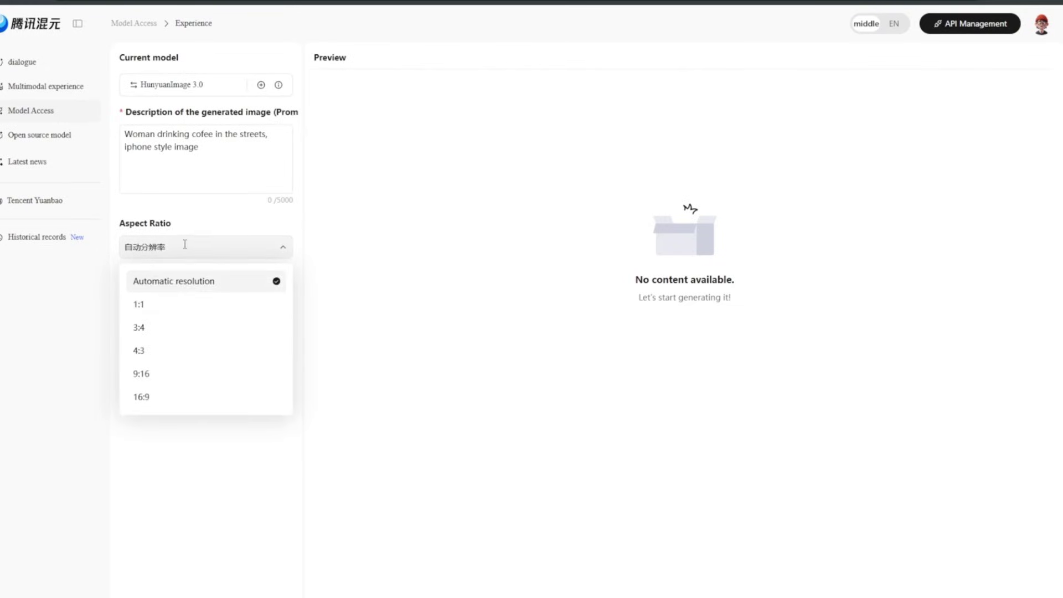
pyautogui.click(143, 376)
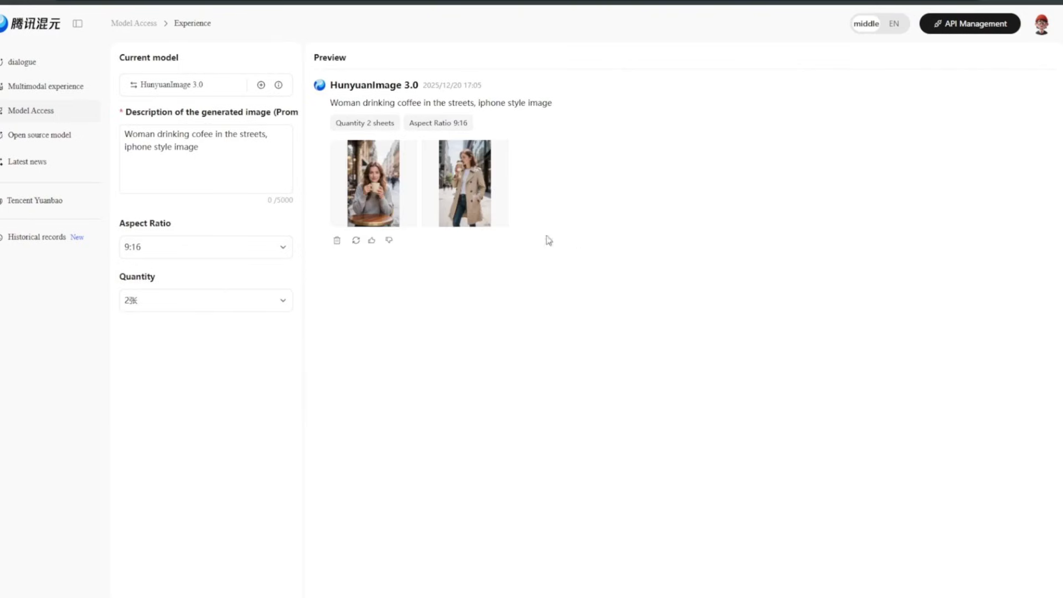
pyautogui.click(377, 195)
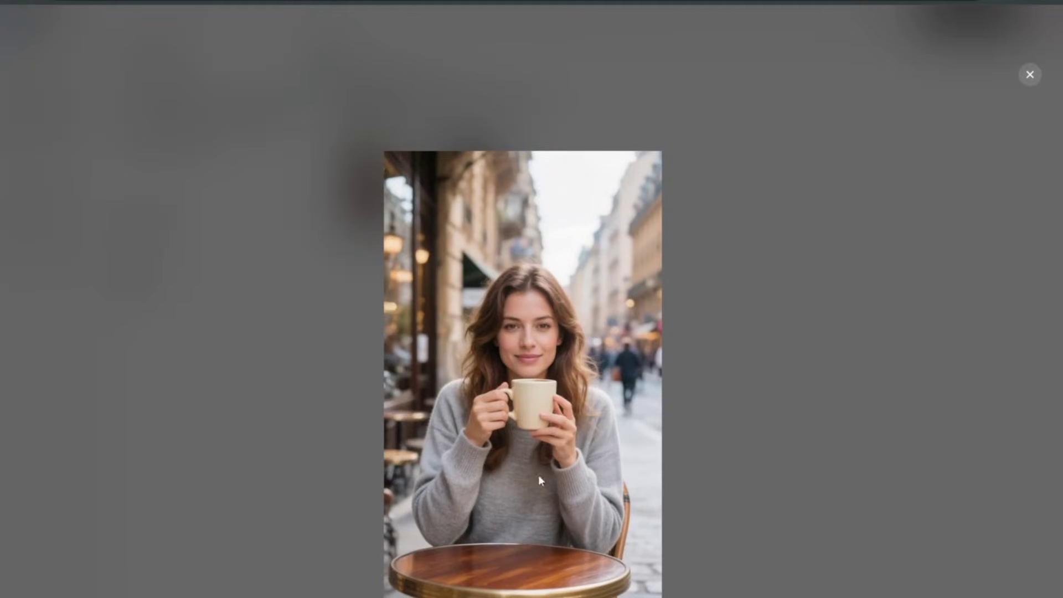
# View the trench-coat coffee image enlarged, then return to Model Access
pyautogui.click(1029, 75)
pyautogui.click(474, 184)
pyautogui.click(1029, 75)
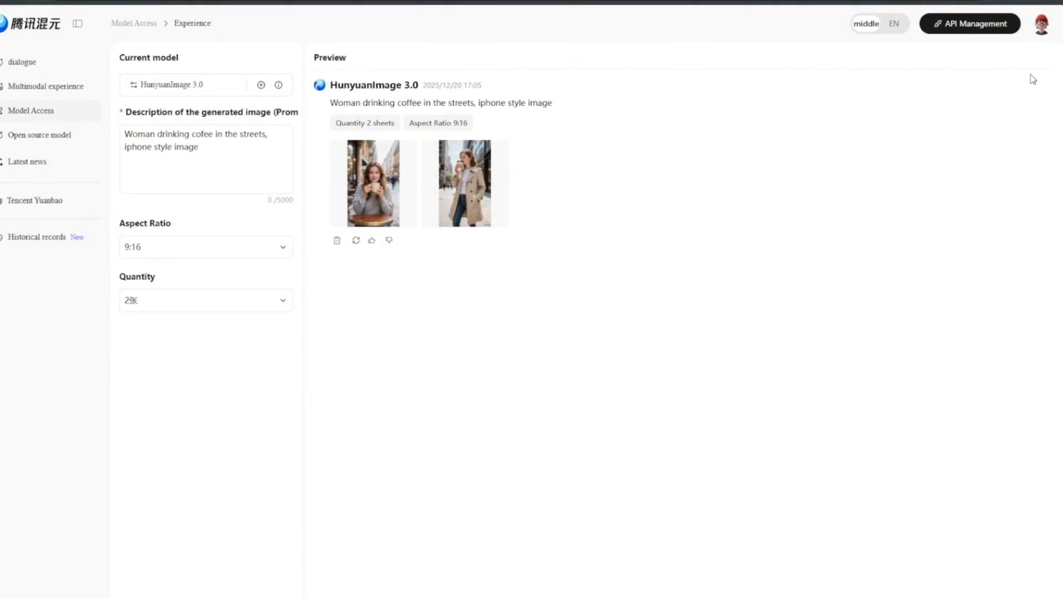
pyautogui.click(145, 24)
# Find HunyuanVideo 1.5 T2V among the visual generation models and open its experience page
pyautogui.click(696, 157)
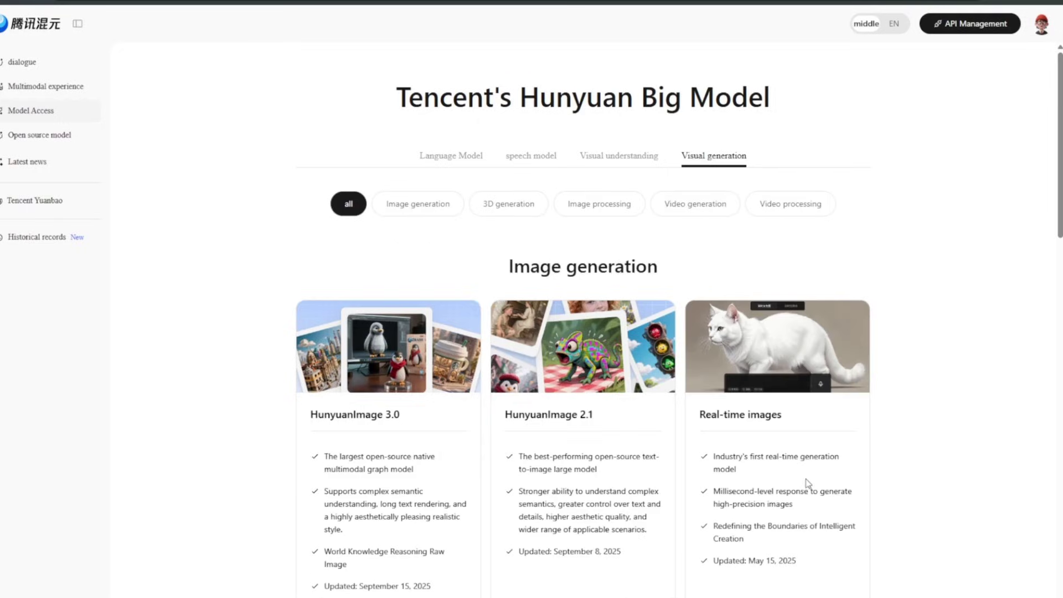
pyautogui.scroll(-10, 643, 495)
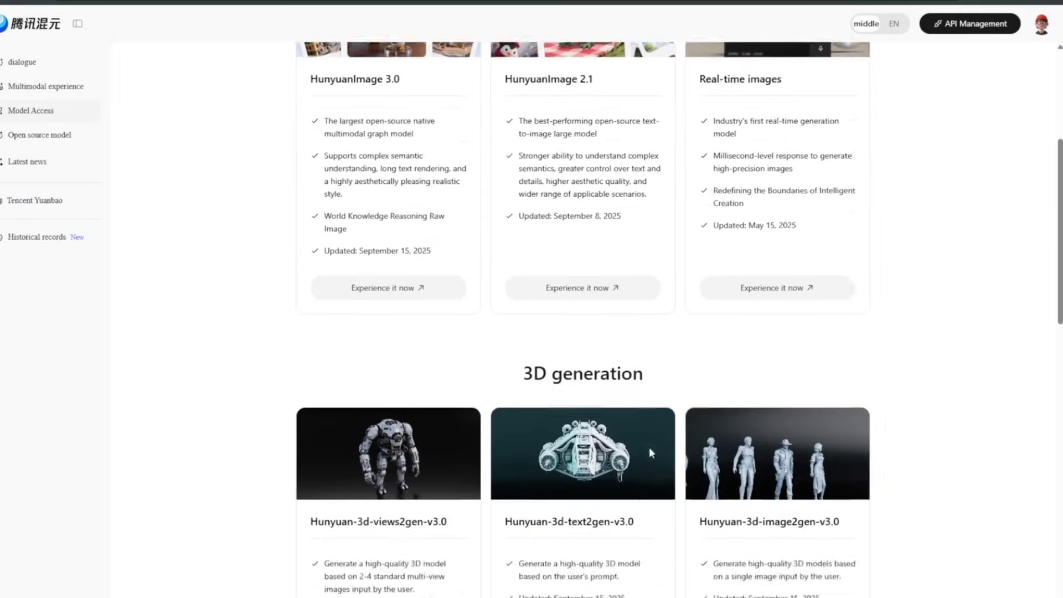
pyautogui.scroll(-8, 652, 452)
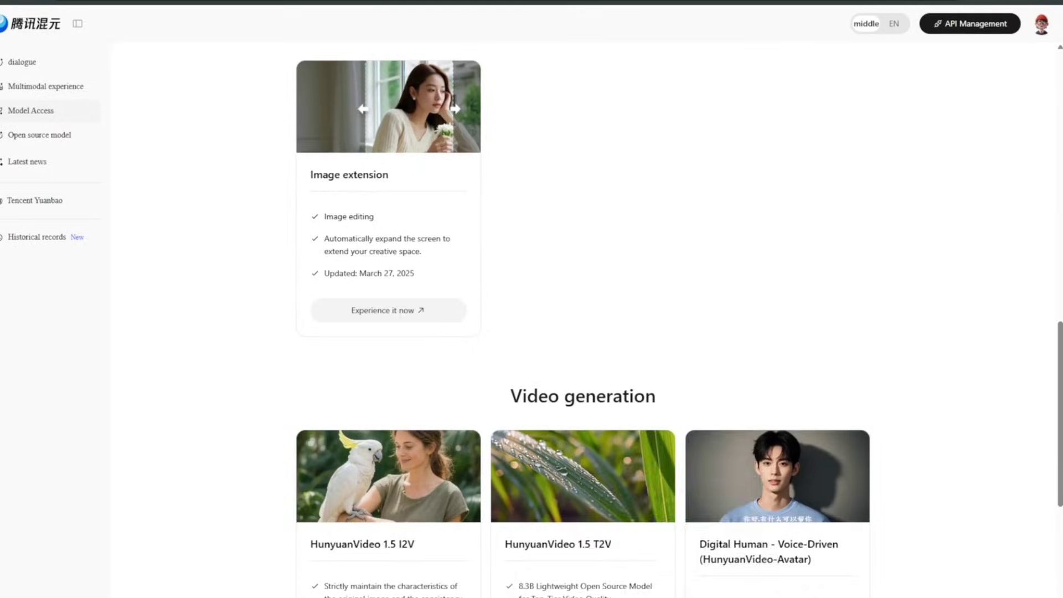
pyautogui.click(582, 476)
# Enter the prompt 'a dog pllaying around in the backyard of a home' and keep 720P resolution
pyautogui.click(170, 198)
pyautogui.write('a')
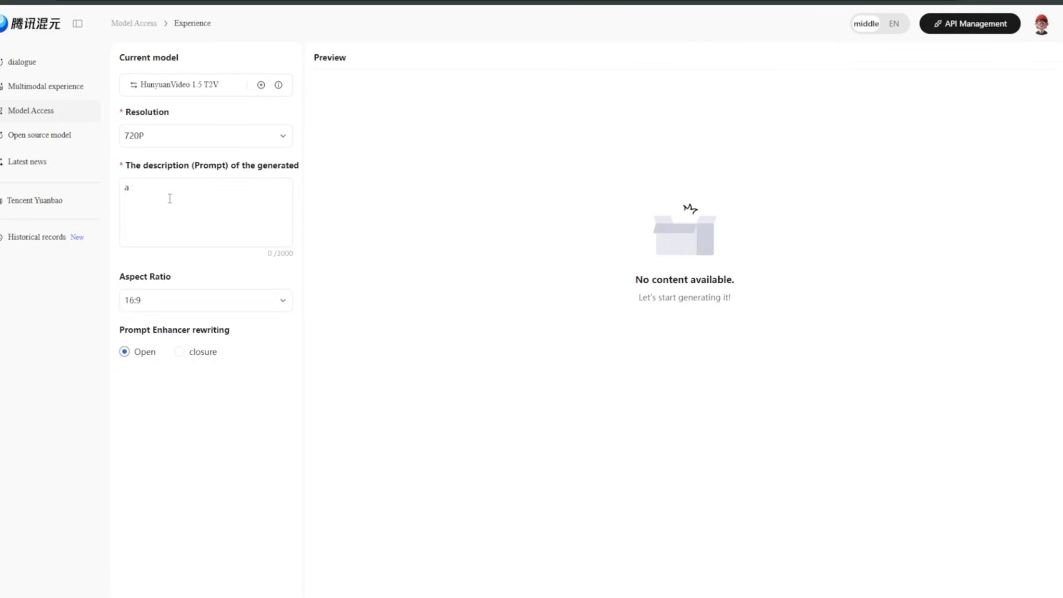
pyautogui.write(' dog pllaying around in the backyard of a homr')
pyautogui.press('BackSpace')
pyautogui.write('e')
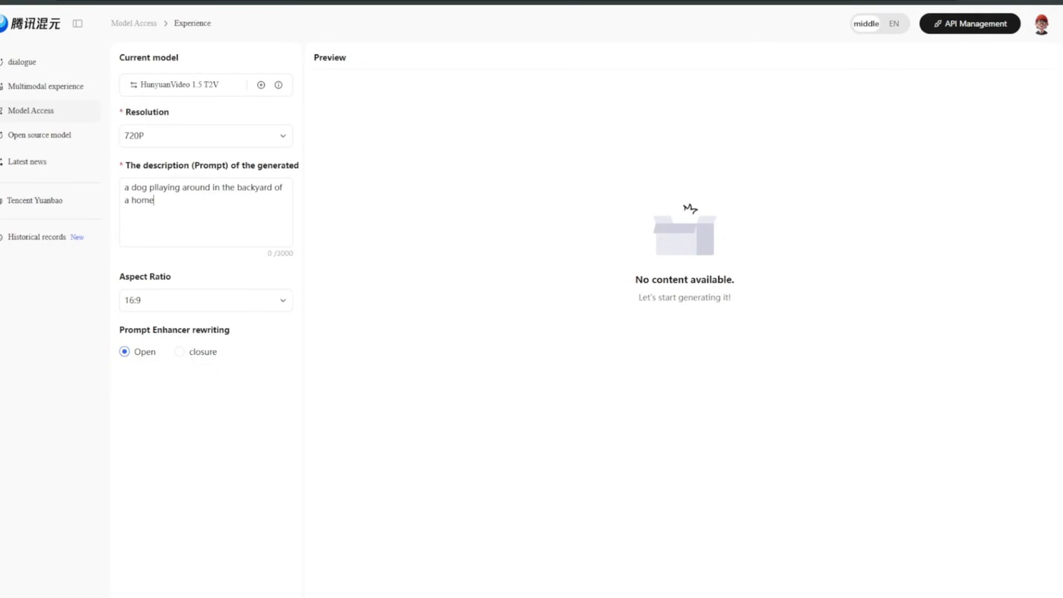
pyautogui.click(201, 135)
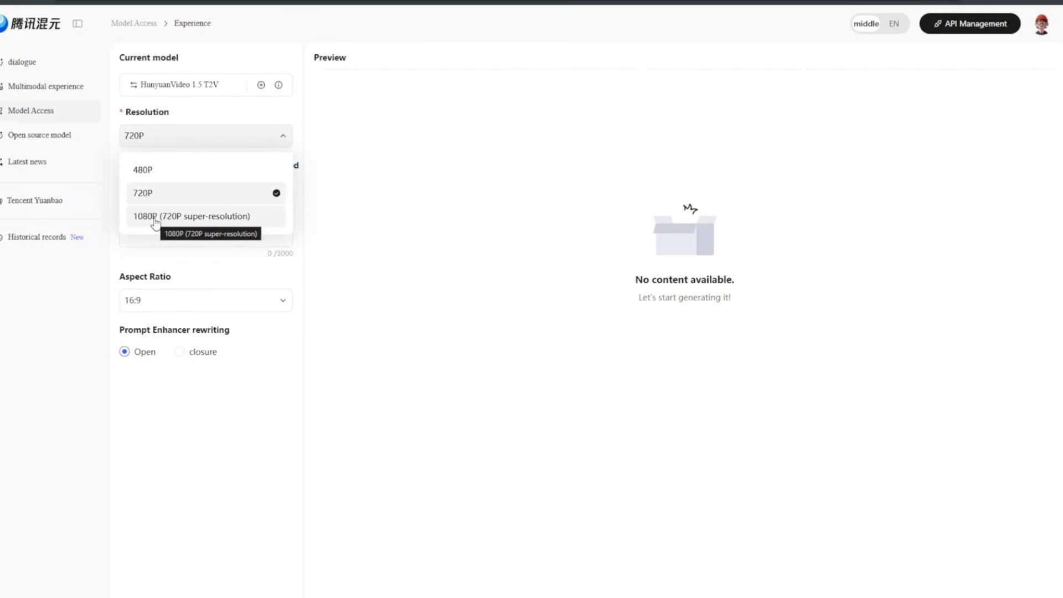
pyautogui.click(155, 382)
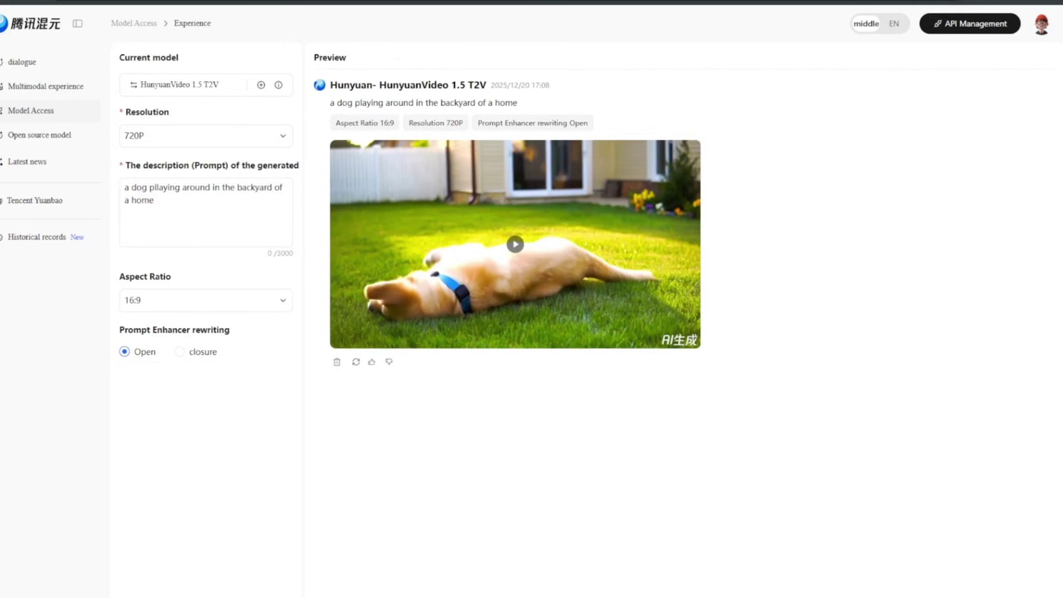
# Play the generated backyard dog video, watch it enlarged, then close the player
pyautogui.moveTo(693, 275)
pyautogui.click(515, 245)
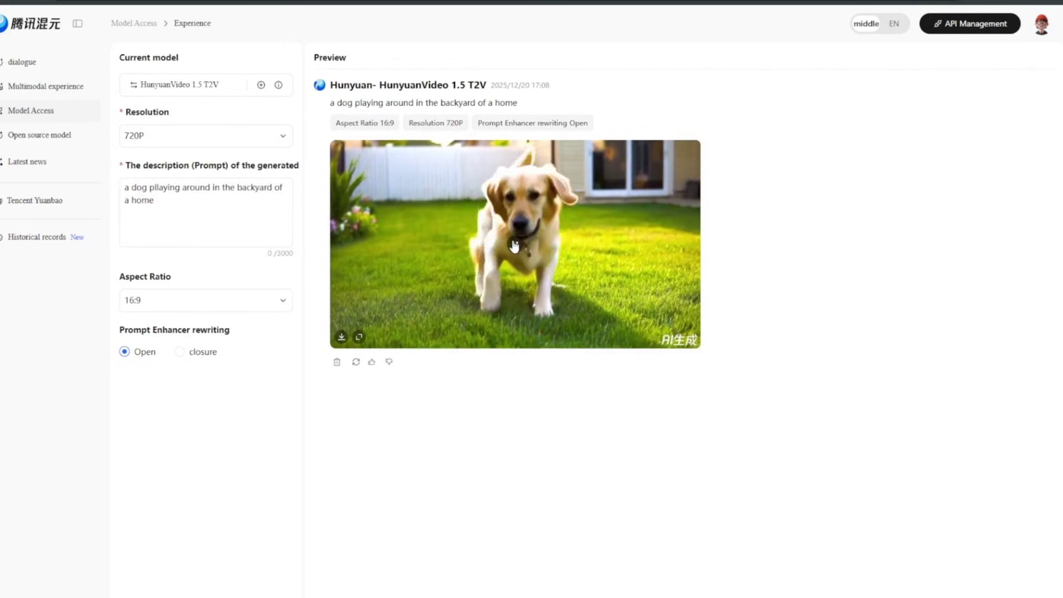
pyautogui.click(358, 334)
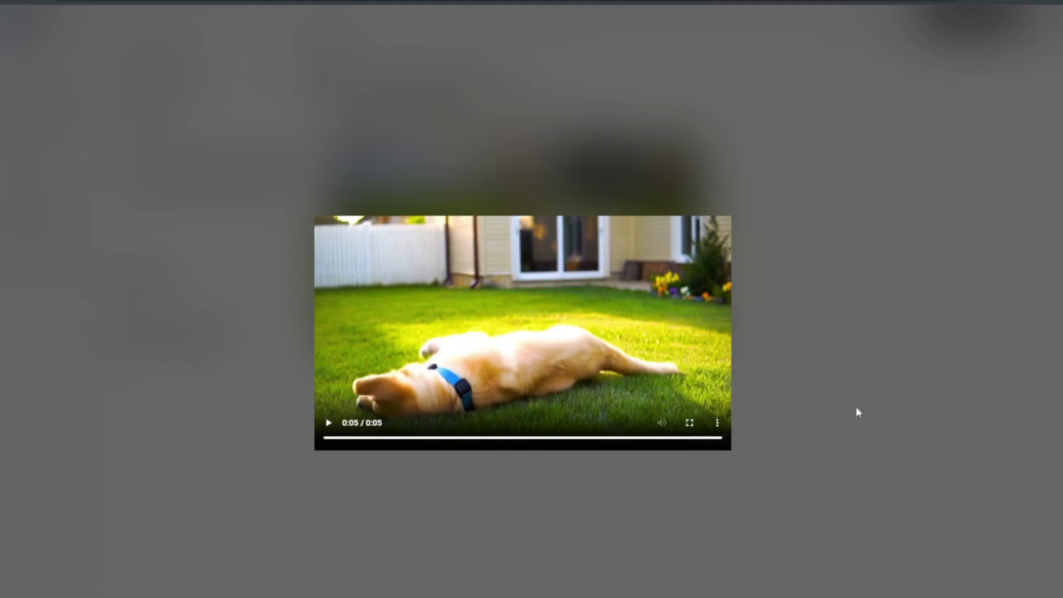
pyautogui.click(825, 202)
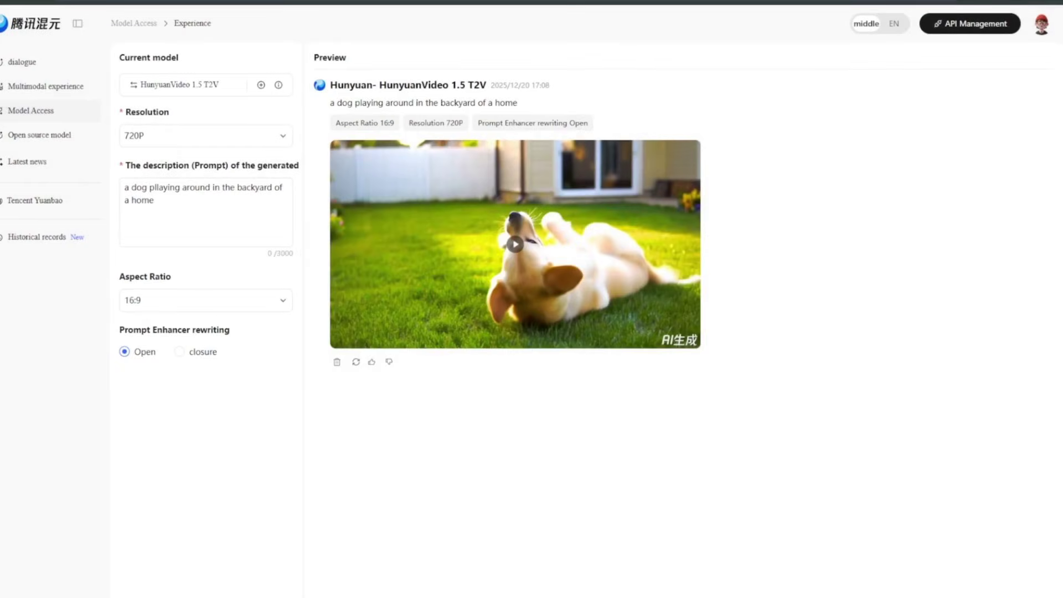
# Reach Hugging Face via 'hugg' in the address bar, then open Digen AI's Real Motion 2.6 creation page
pyautogui.click(245, 1)
pyautogui.write('hugg')
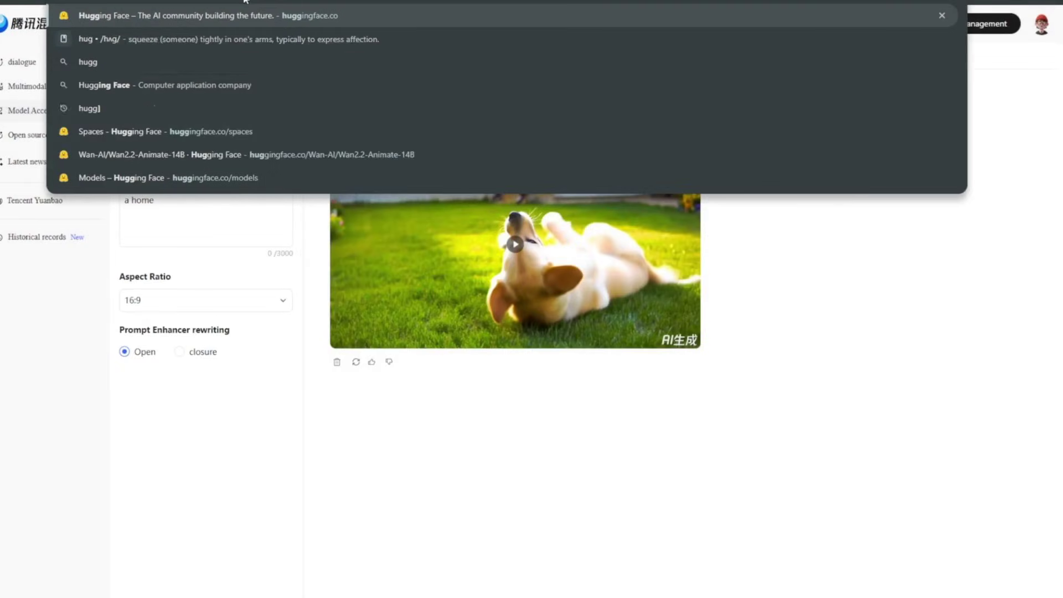
pyautogui.press('Return')
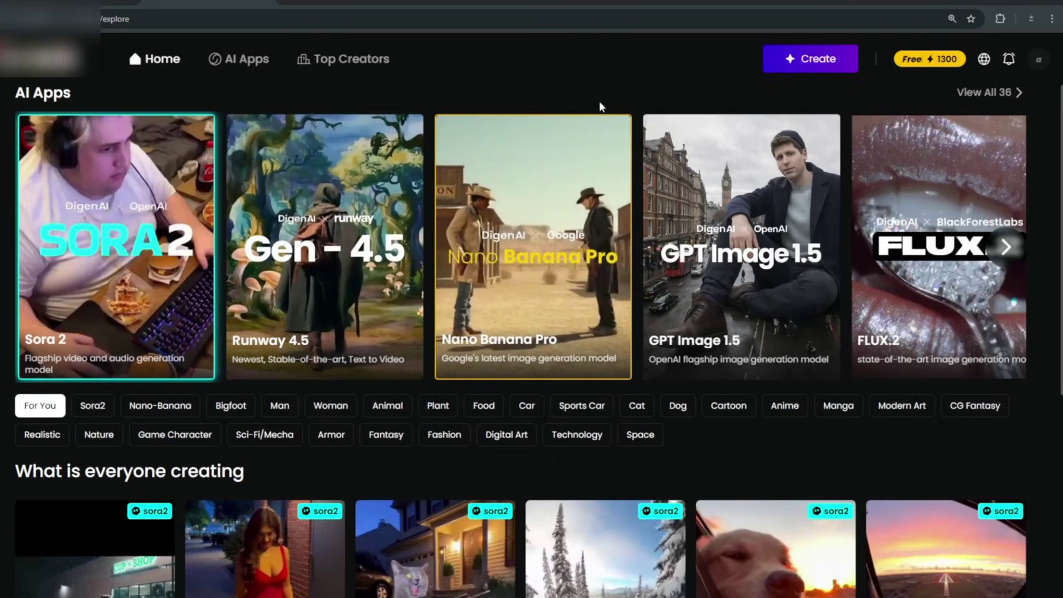
pyautogui.click(808, 60)
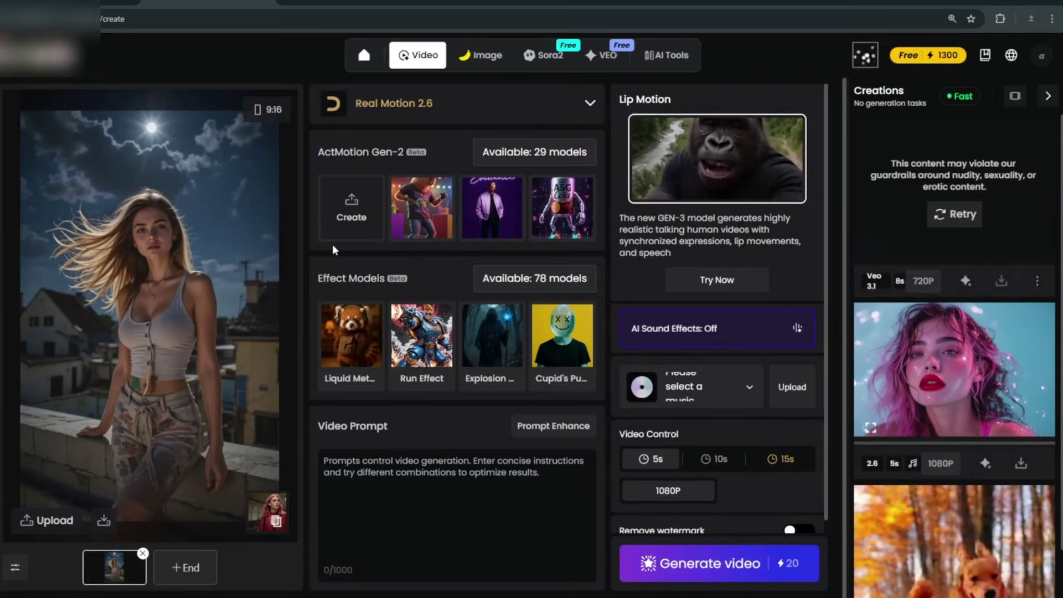
# Keep Real Motion 2.6, browse the generated images, then switch to the Unlimited Sora 2 page
pyautogui.click(545, 111)
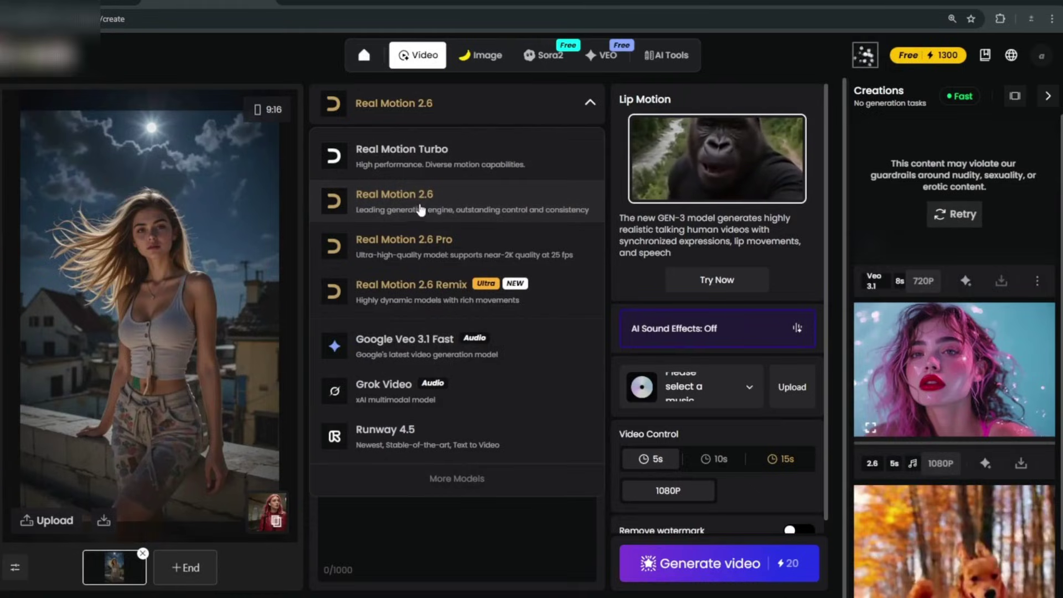
pyautogui.click(427, 206)
pyautogui.click(486, 65)
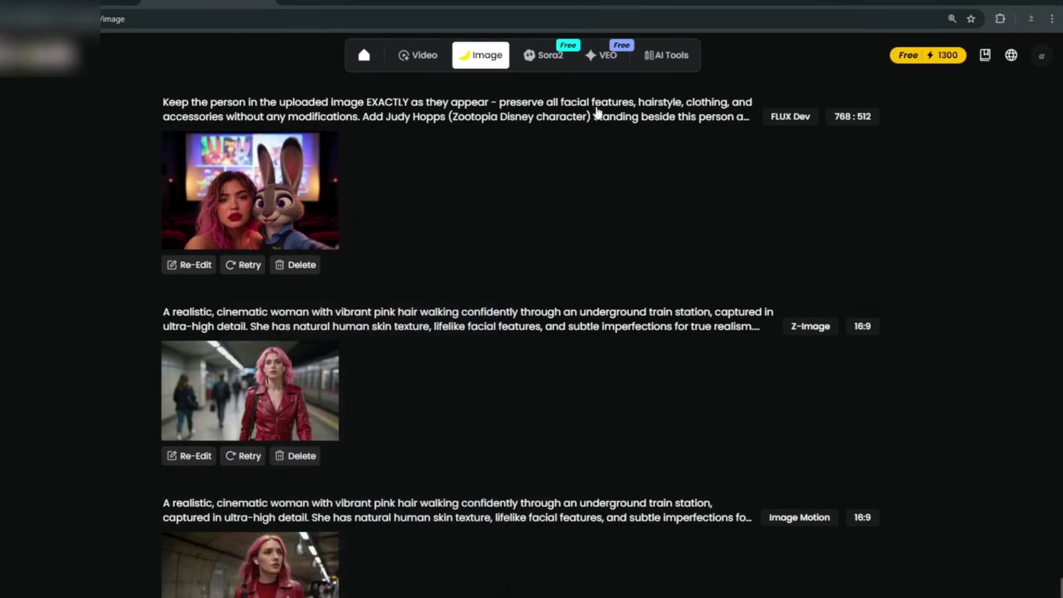
pyautogui.click(549, 55)
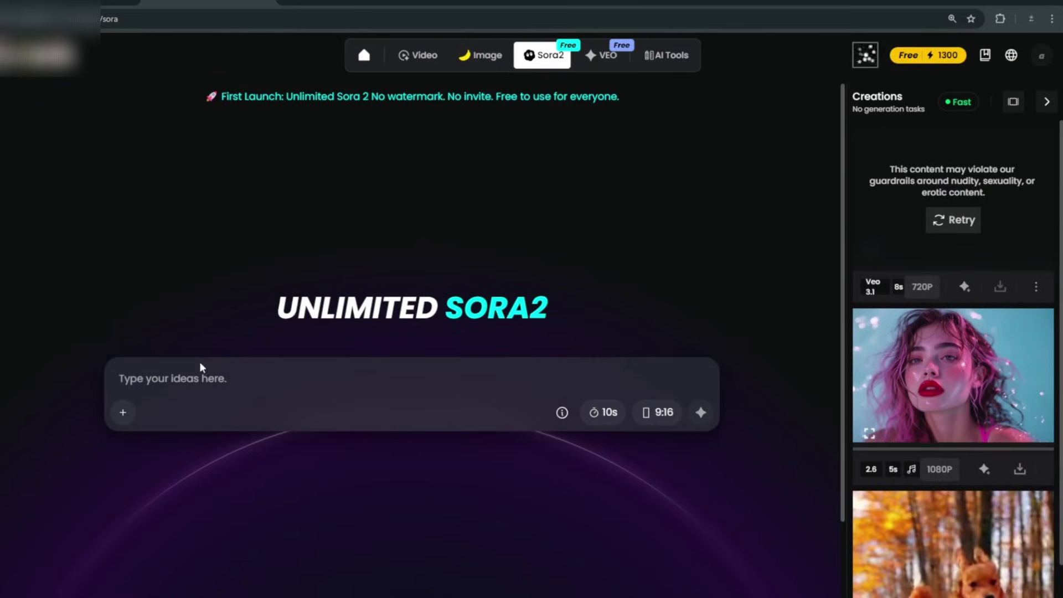
# Enter the prompt 'a dog running', preview the golden retriever video, then open Unlimited VEO
pyautogui.write('a dog running')
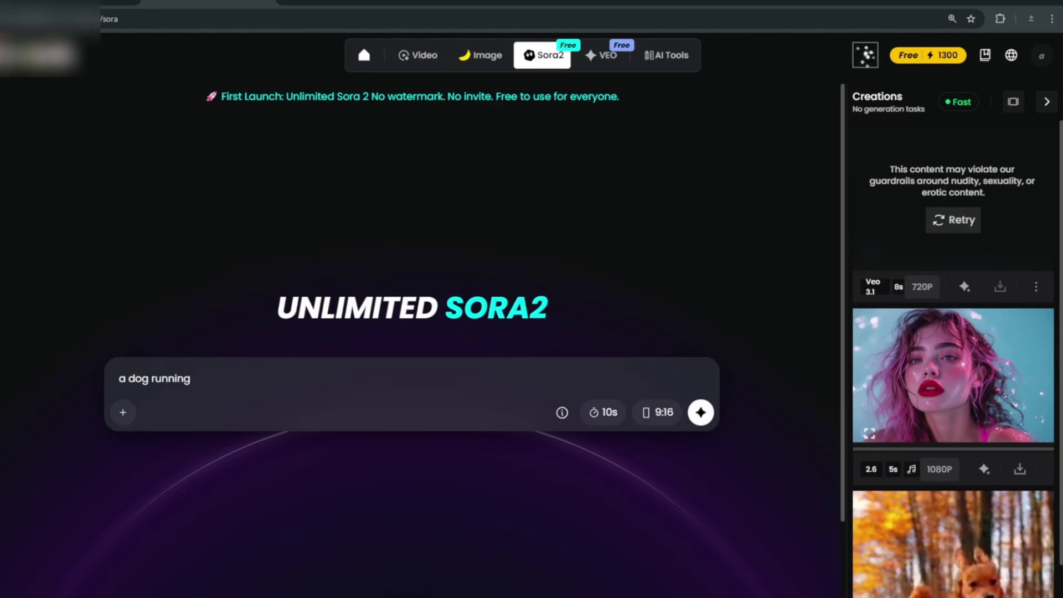
pyautogui.click(935, 586)
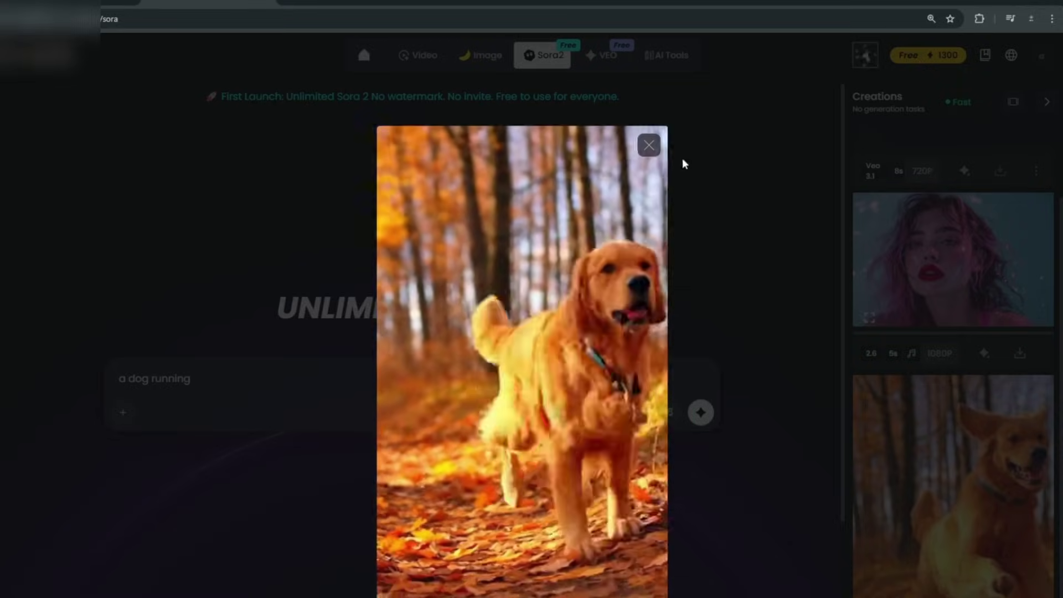
pyautogui.click(667, 150)
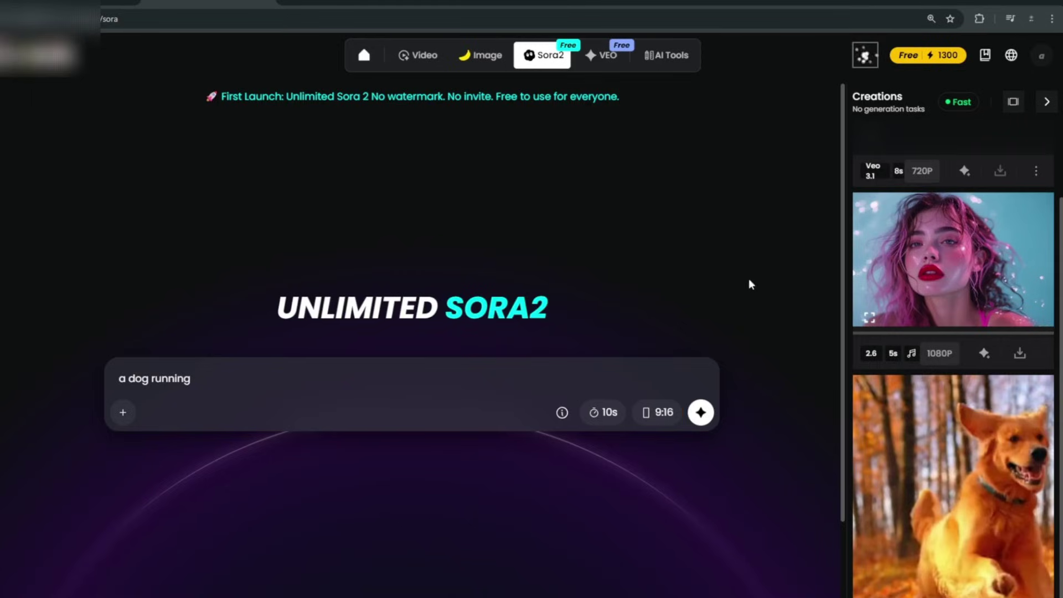
pyautogui.click(607, 58)
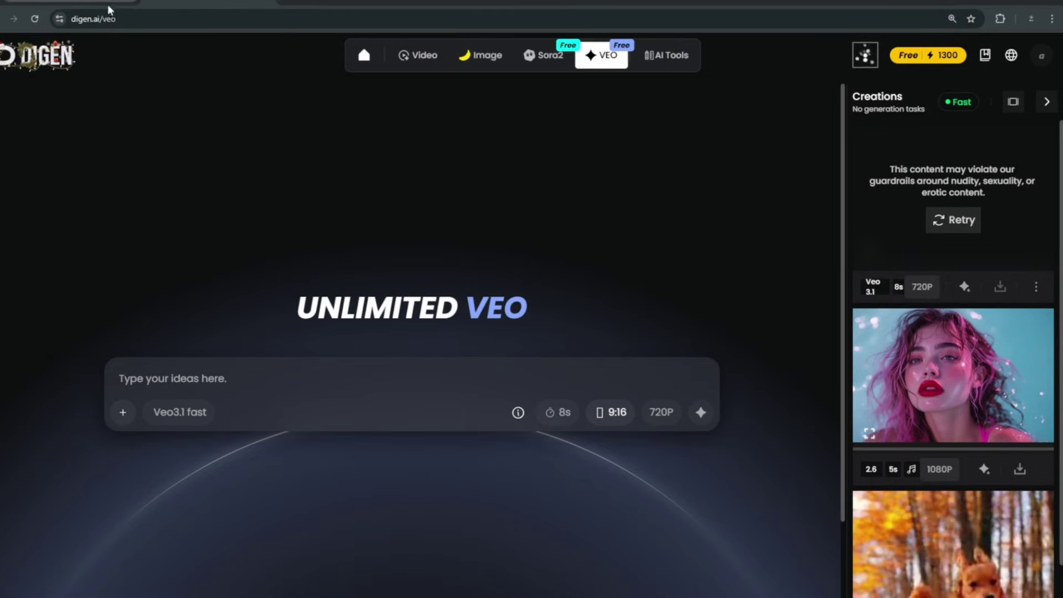
pyautogui.click(125, 18)
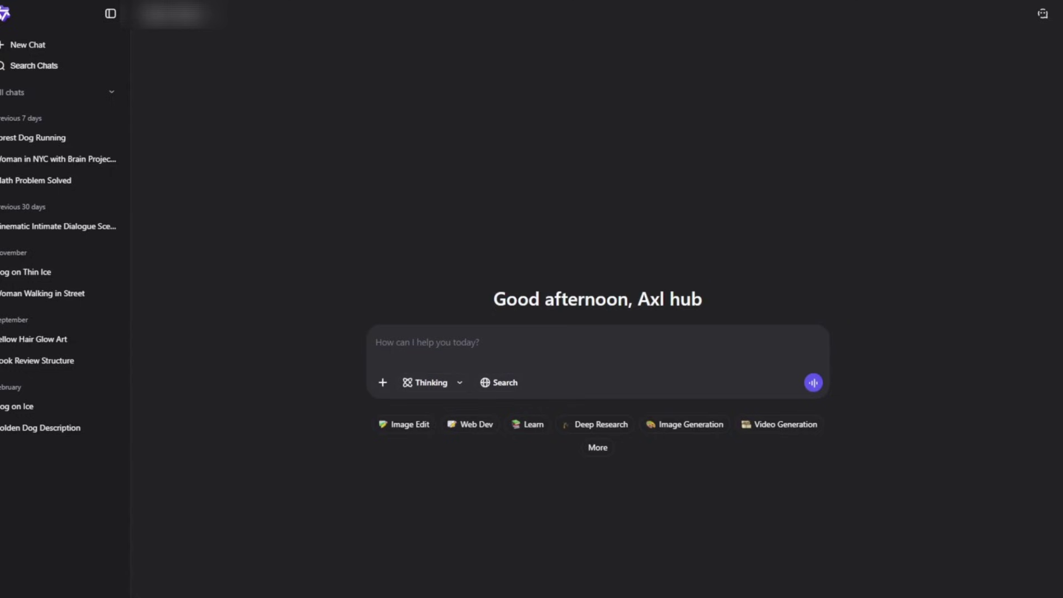
# Use the Image Edit example to make a Chinese wedding photo before a vermilion wall, then start a new chat
pyautogui.click(414, 427)
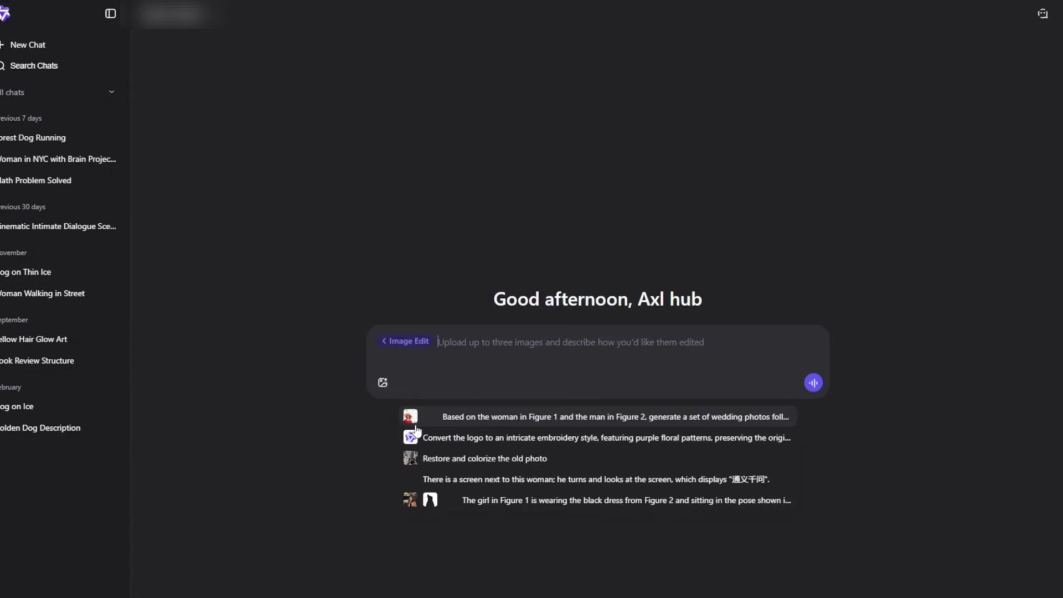
pyautogui.click(416, 427)
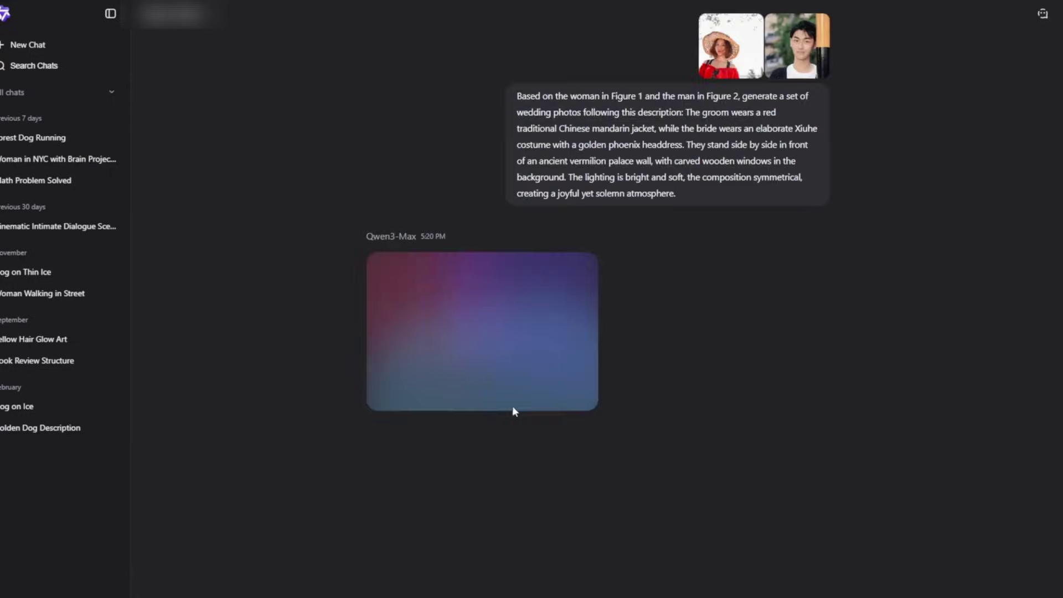
pyautogui.moveTo(513, 404); pyautogui.dragTo(719, 203)
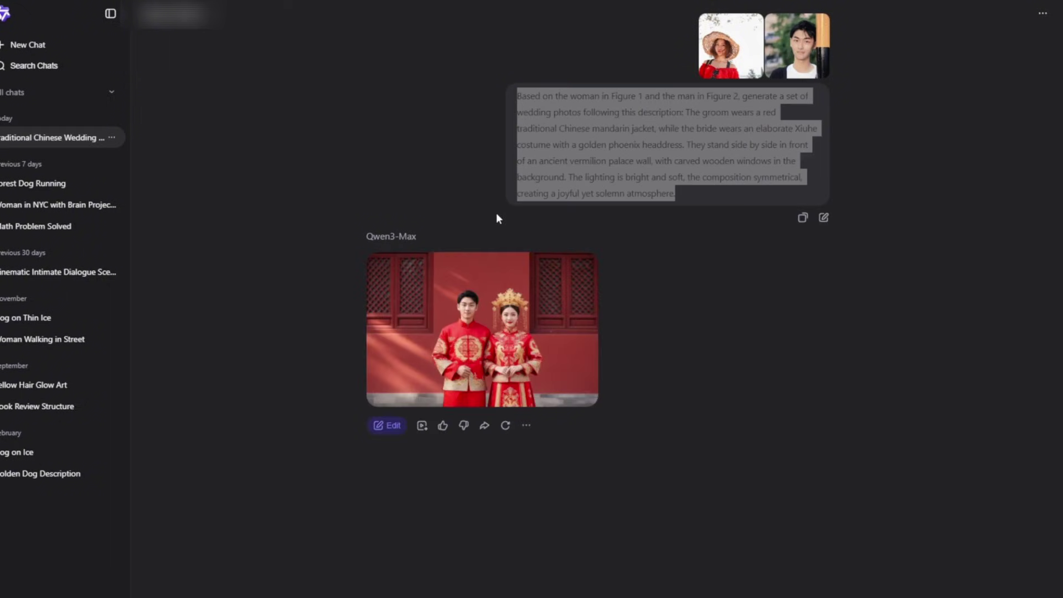
pyautogui.click(30, 50)
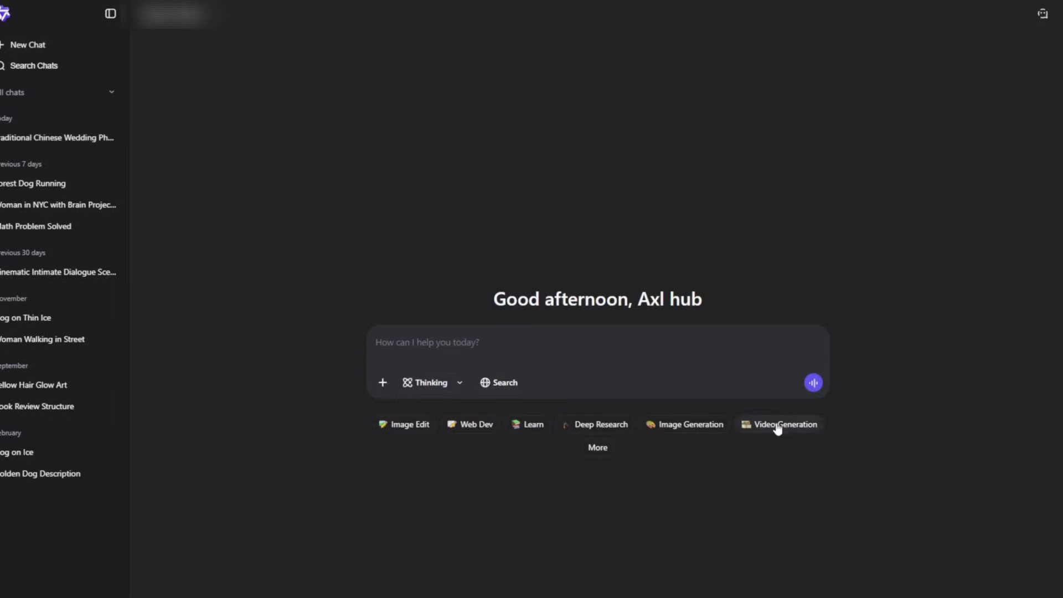
# Generate the striped-shirt man video from the example prompt, replay it enlarged, then open its download options
pyautogui.click(774, 425)
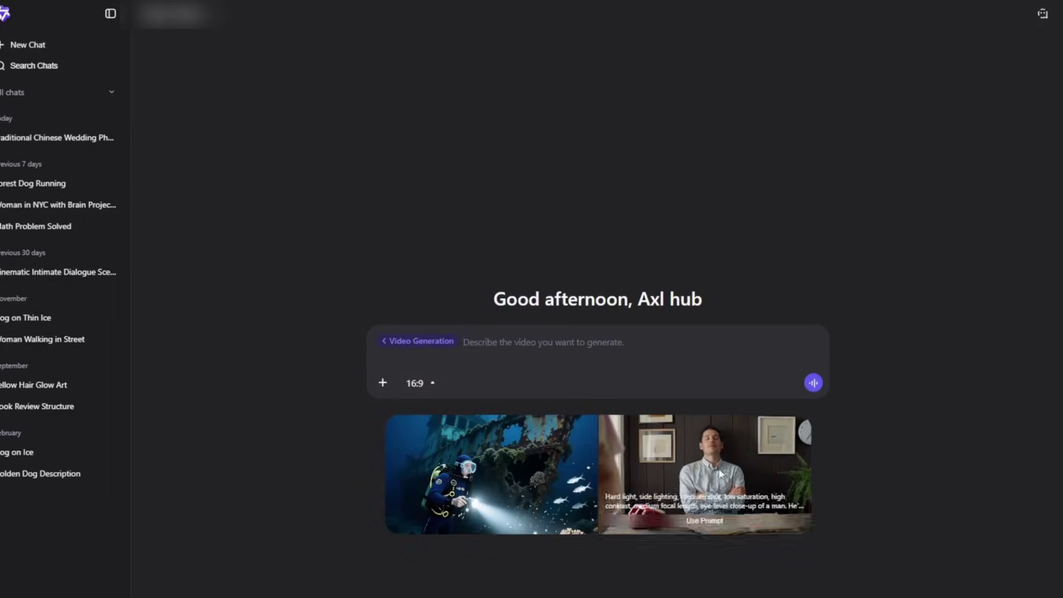
pyautogui.click(689, 525)
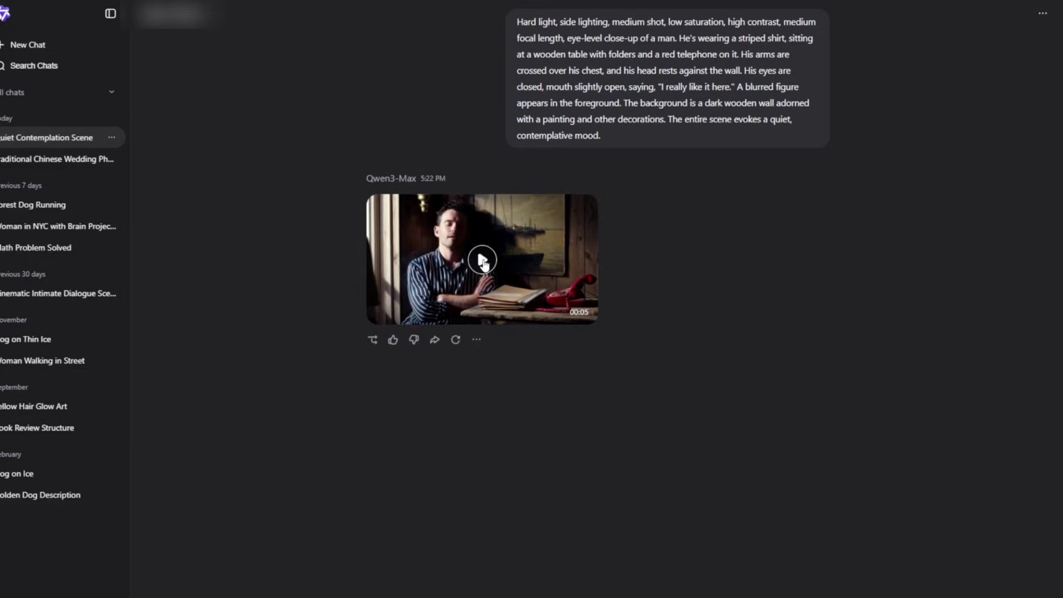
pyautogui.click(481, 260)
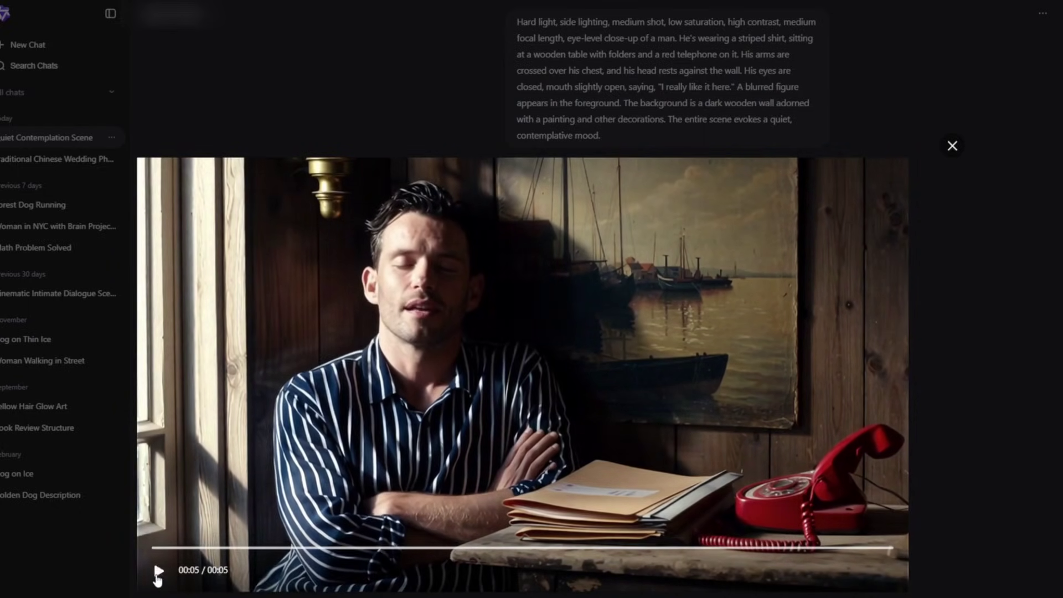
pyautogui.click(158, 572)
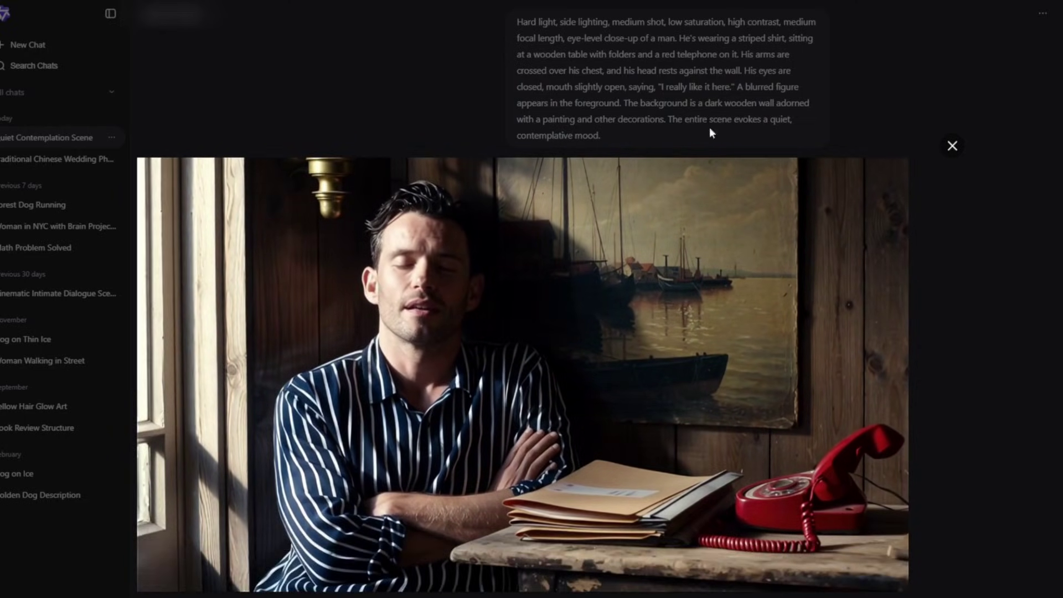
pyautogui.click(952, 146)
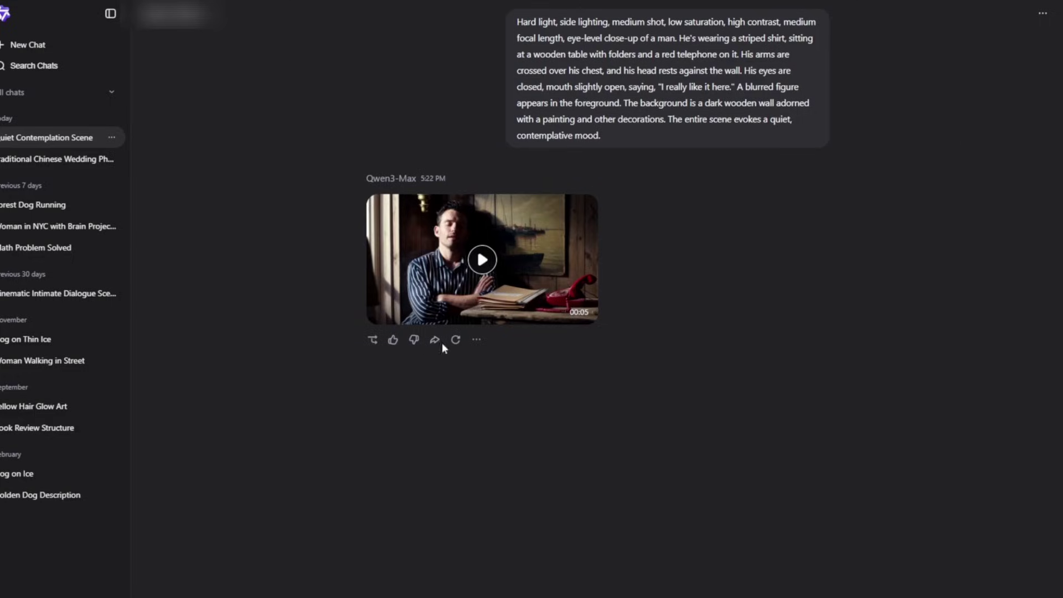
pyautogui.click(477, 339)
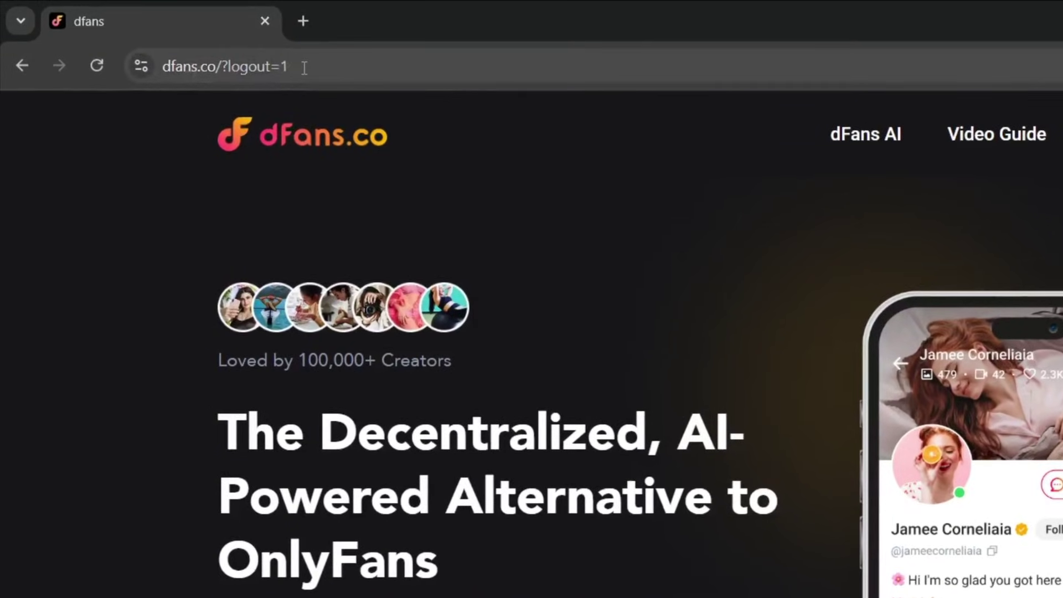
pyautogui.moveTo(305, 68); pyautogui.dragTo(162, 66)
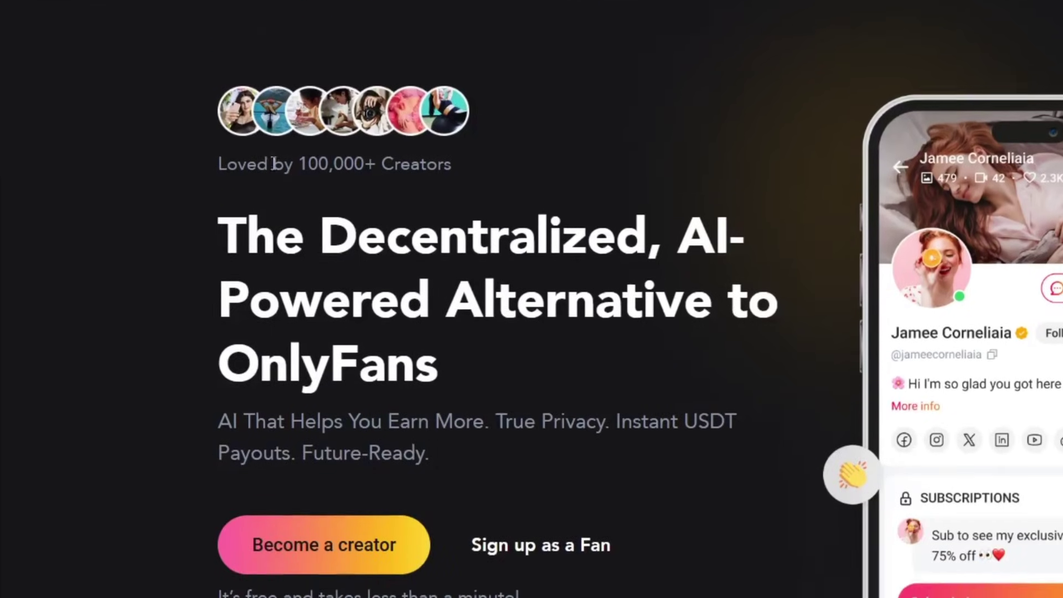
pyautogui.moveTo(299, 248); pyautogui.dragTo(384, 244)
pyautogui.moveTo(320, 187); pyautogui.dragTo(680, 187)
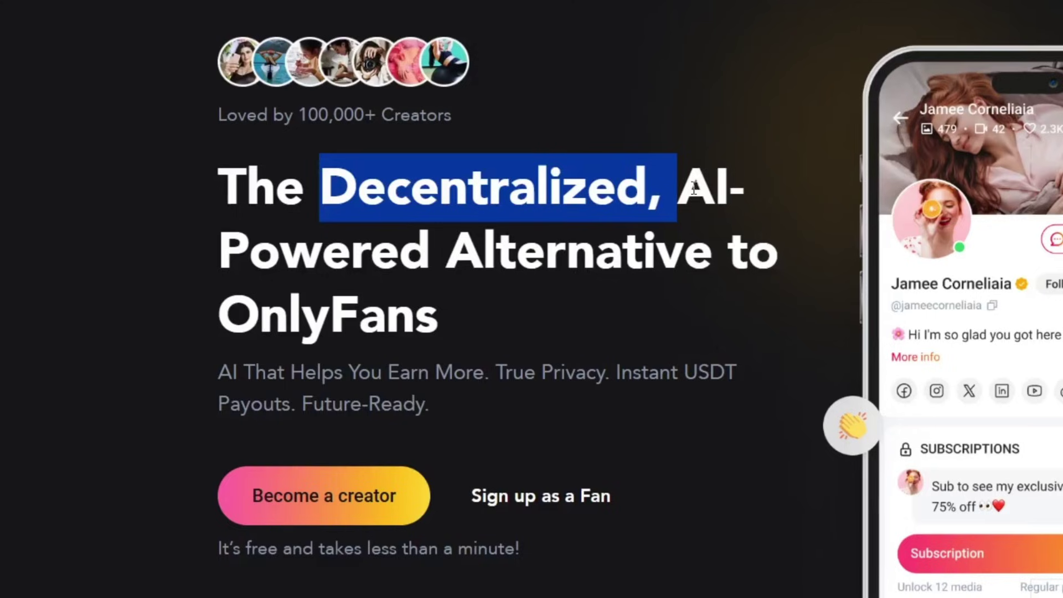
pyautogui.moveTo(678, 185); pyautogui.dragTo(778, 309)
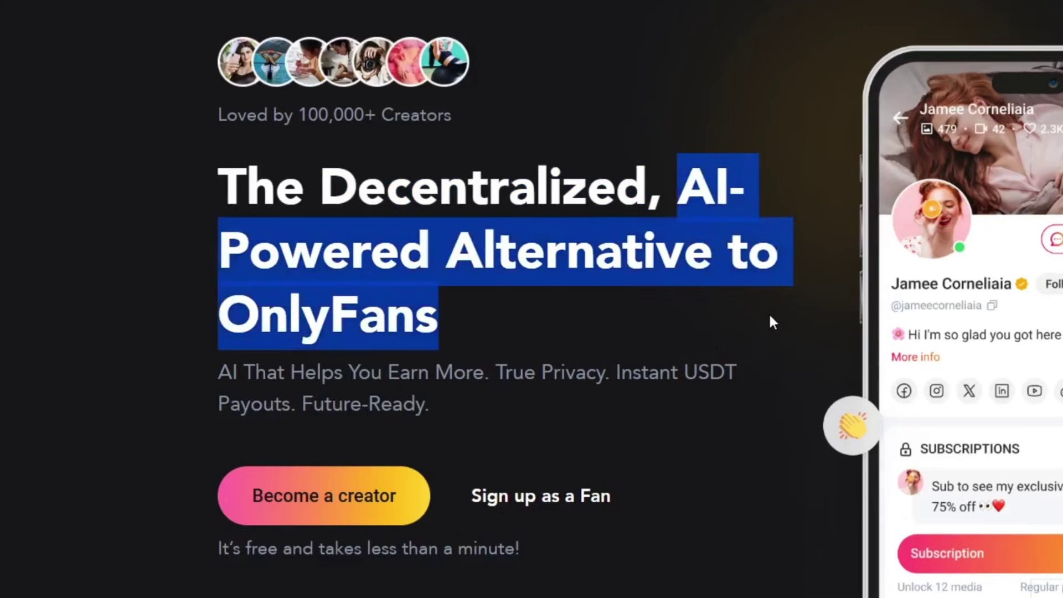
pyautogui.moveTo(220, 376); pyautogui.dragTo(600, 368)
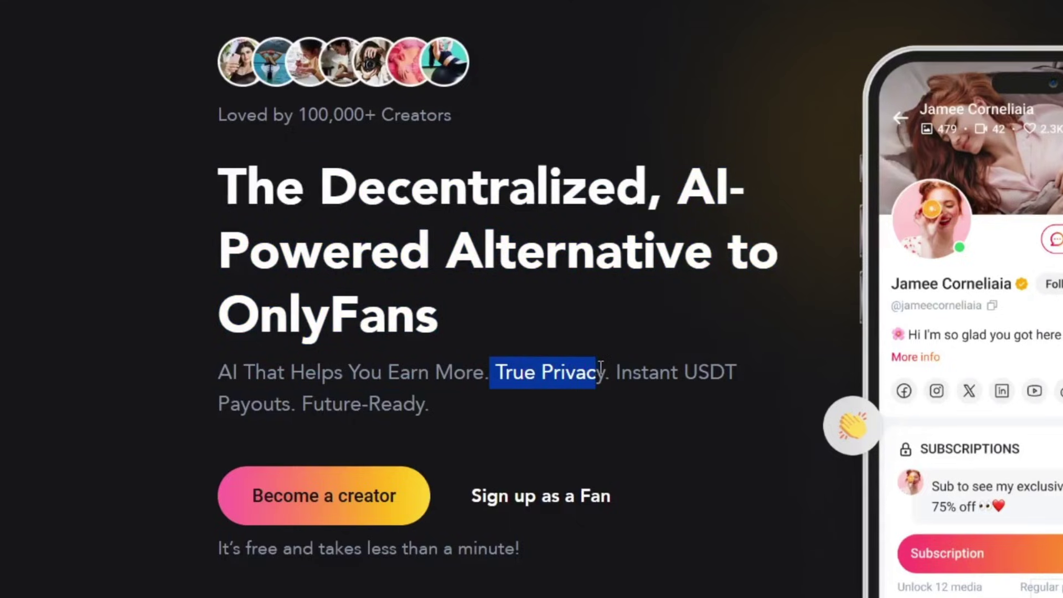